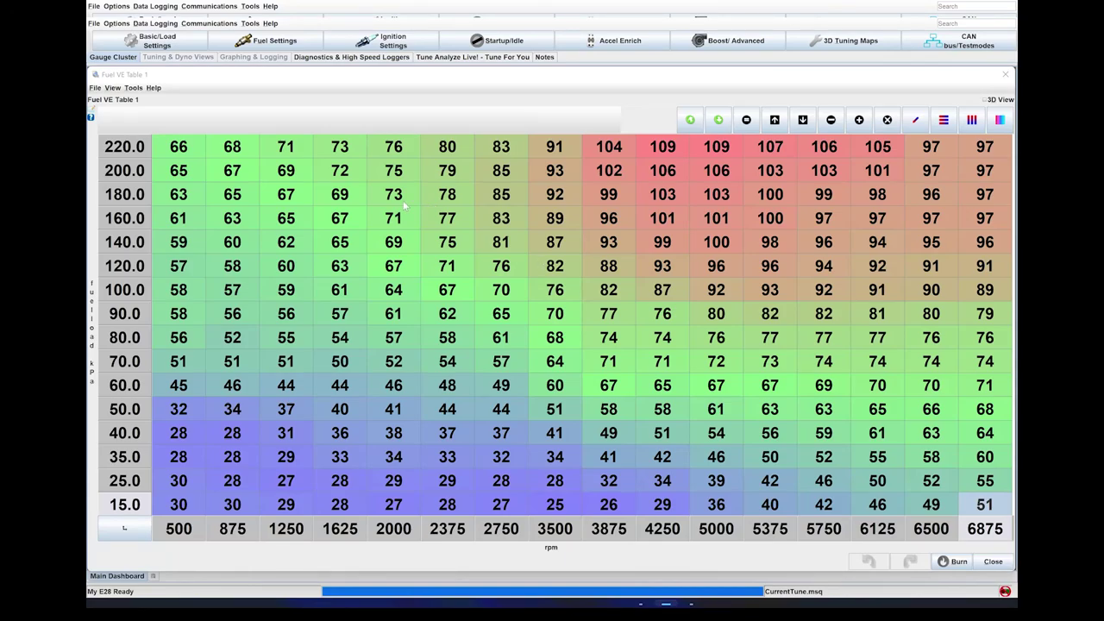
# Step: Try VE table selections, from high-load cells at 220 kPa/500 rpm to the 60 kPa row
pyautogui.moveTo(181, 149); pyautogui.dragTo(340, 193)
pyautogui.moveTo(573, 259); pyautogui.dragTo(1000, 515)
pyautogui.click(308, 190)
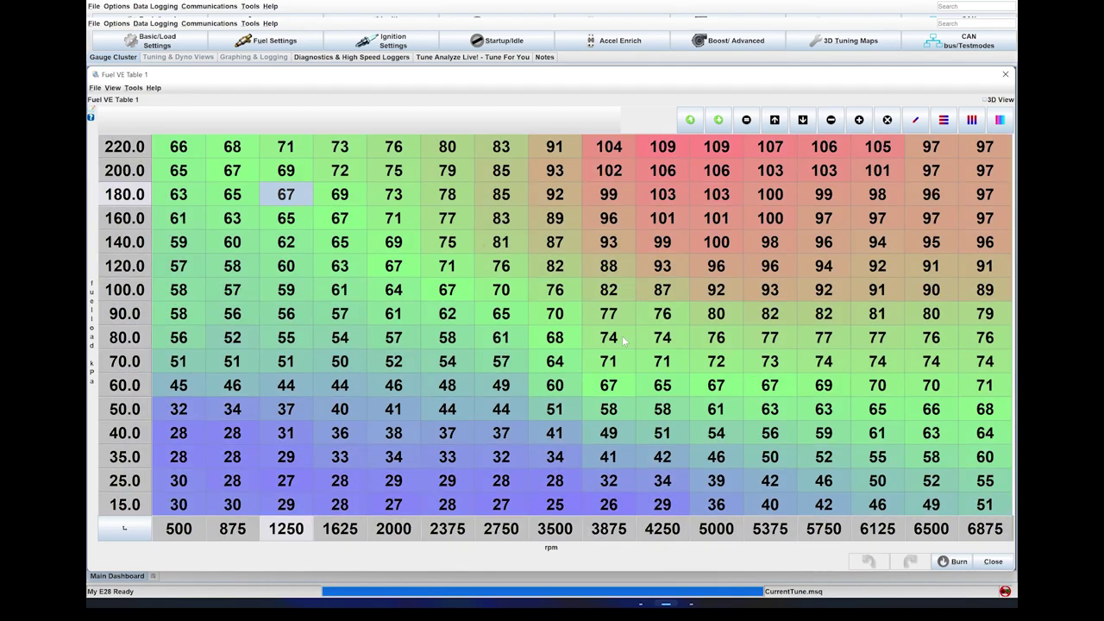
pyautogui.click(188, 148)
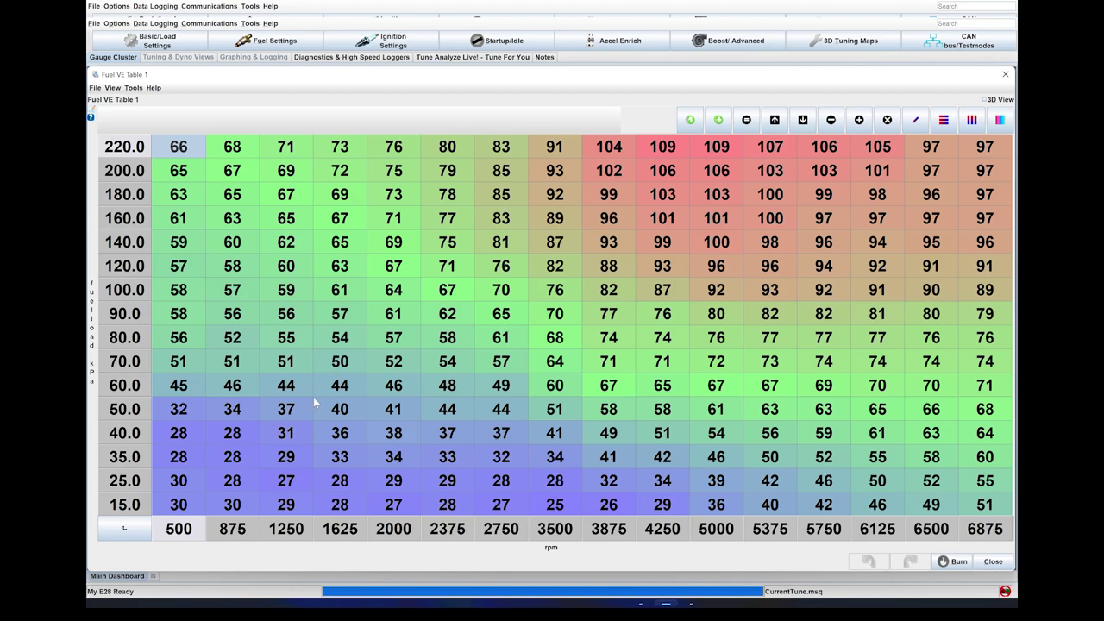
pyautogui.moveTo(339, 385); pyautogui.dragTo(448, 480)
pyautogui.click(415, 464)
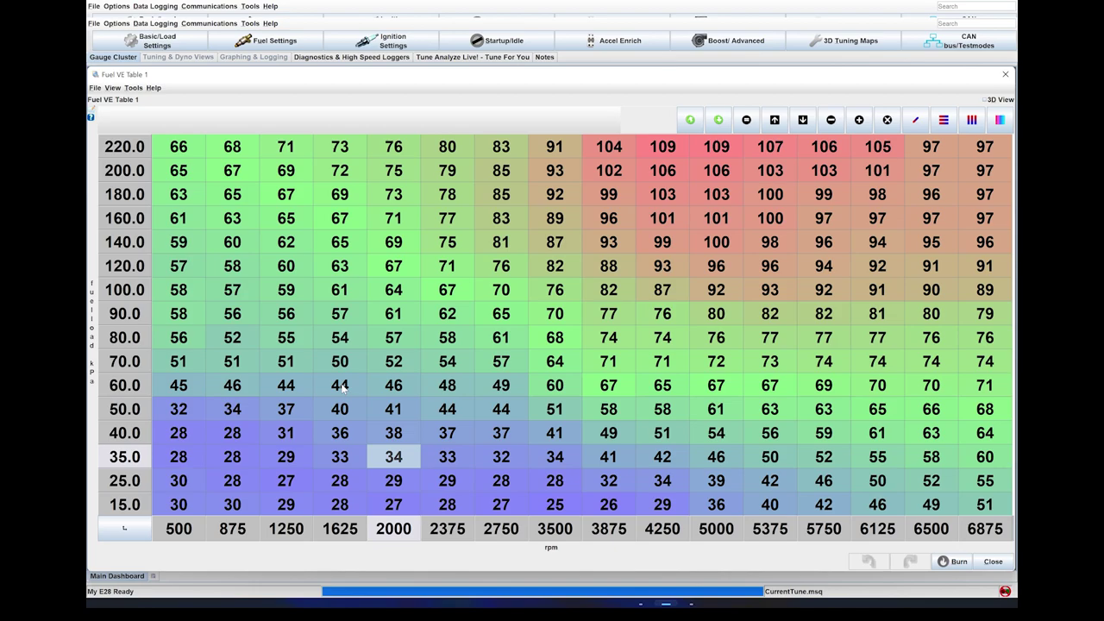
# Step: Select the 1250–2000 rpm VE cell block from 60 to 25 kPa, then switch to MegaLogViewer
pyautogui.moveTo(342, 388); pyautogui.dragTo(346, 450)
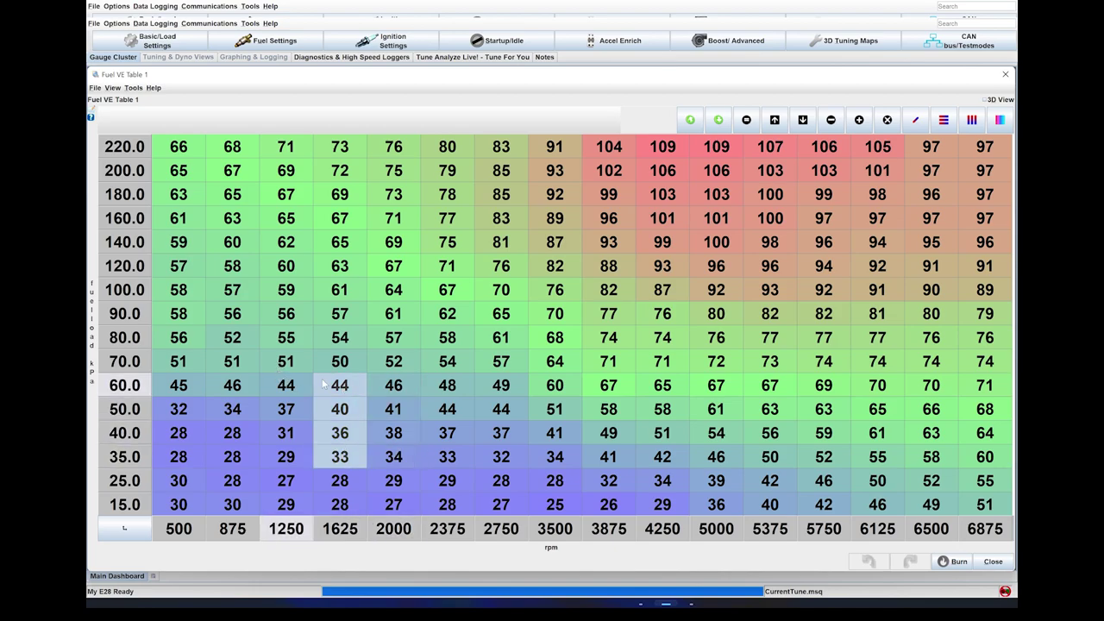
pyautogui.moveTo(289, 384); pyautogui.dragTo(403, 461)
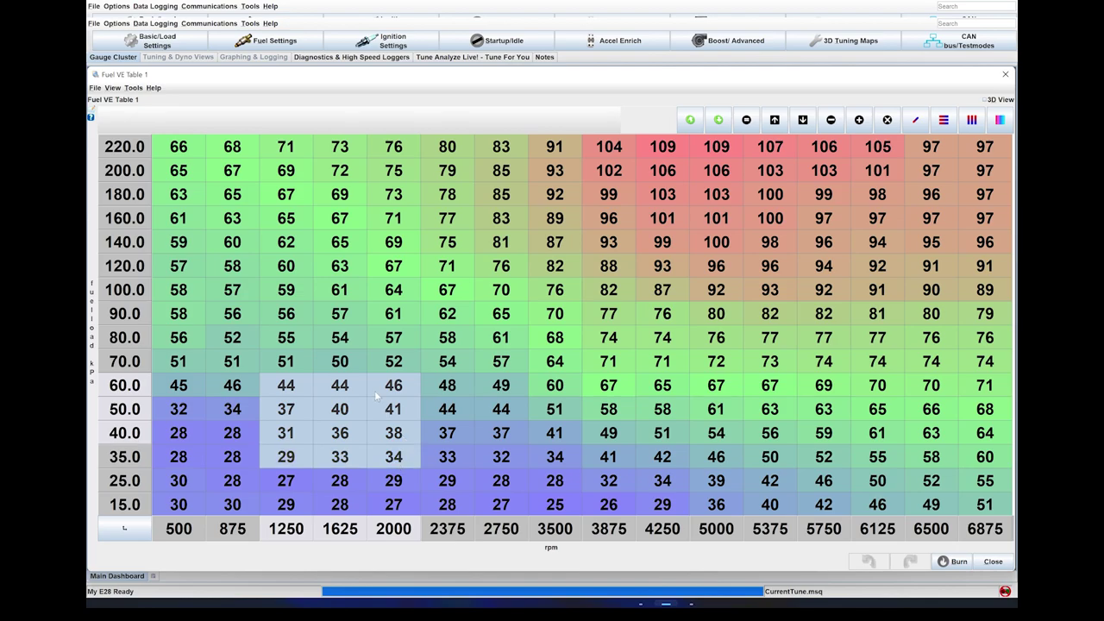
pyautogui.moveTo(377, 394); pyautogui.dragTo(399, 457)
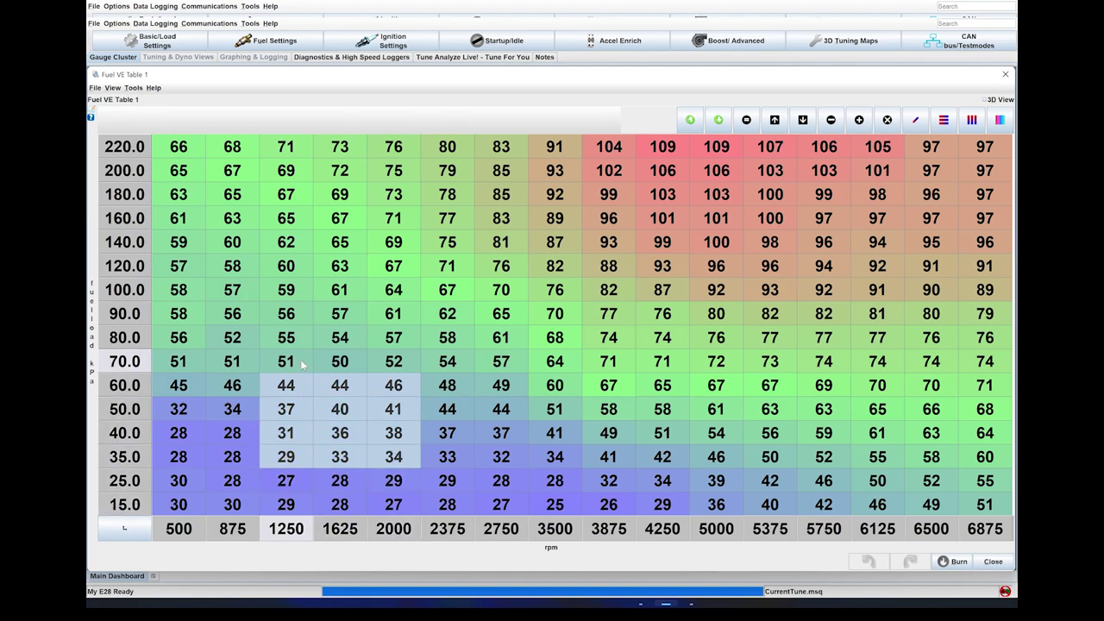
pyautogui.moveTo(302, 365); pyautogui.dragTo(393, 480)
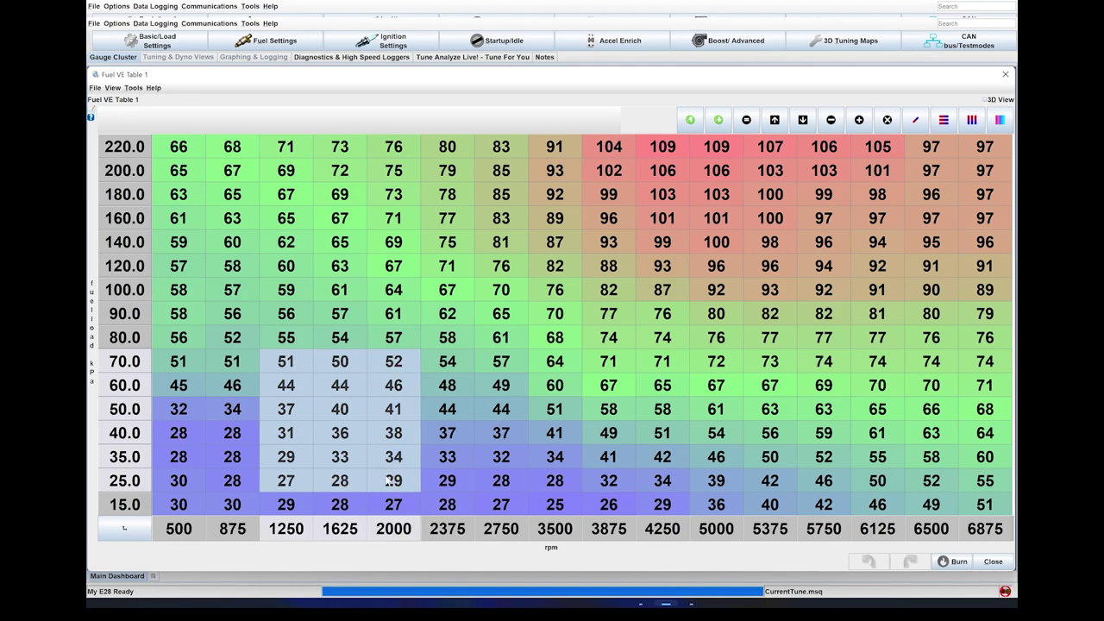
pyautogui.click(455, 439)
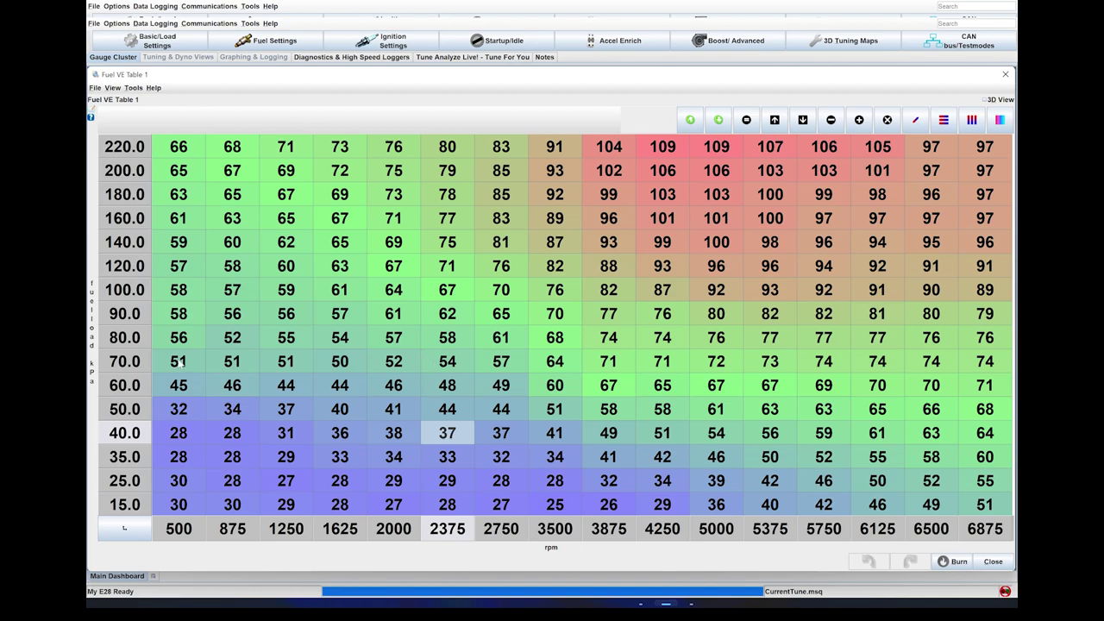
pyautogui.moveTo(294, 396); pyautogui.dragTo(419, 494)
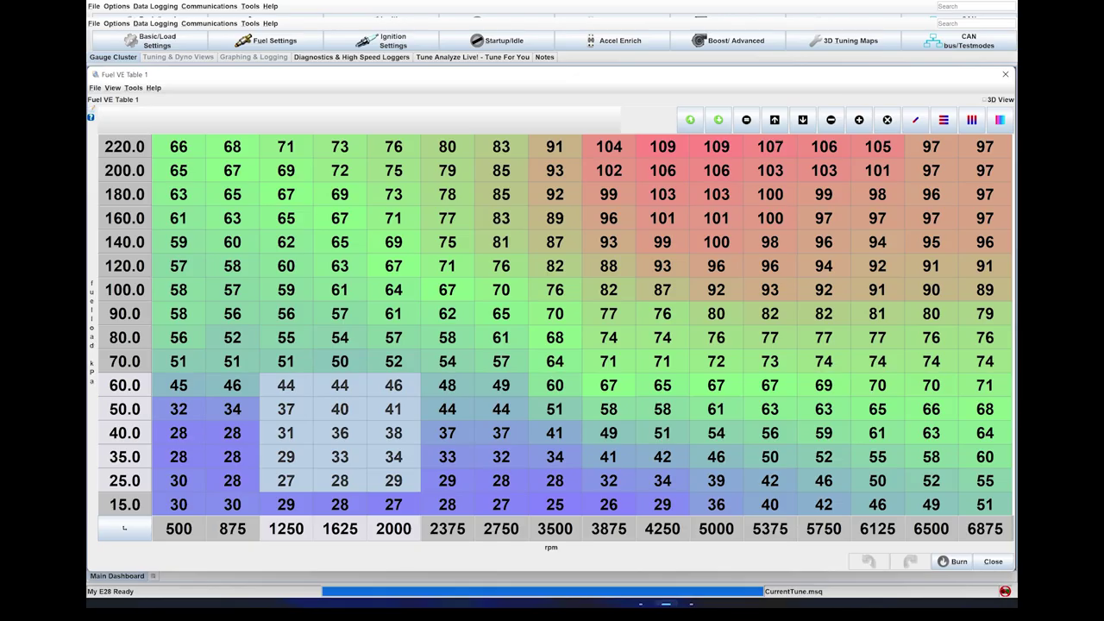
pyautogui.click(692, 604)
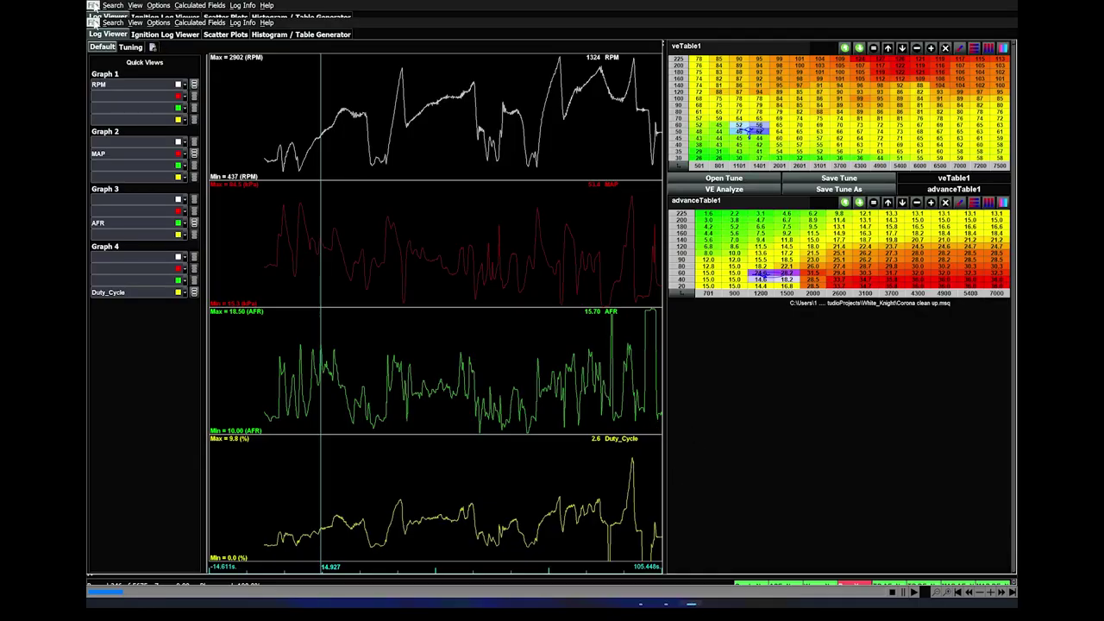
# Step: Start opening the Fix 2 lean.mlg log, then close the dialog without loading it
pyautogui.click(93, 22)
pyautogui.click(100, 32)
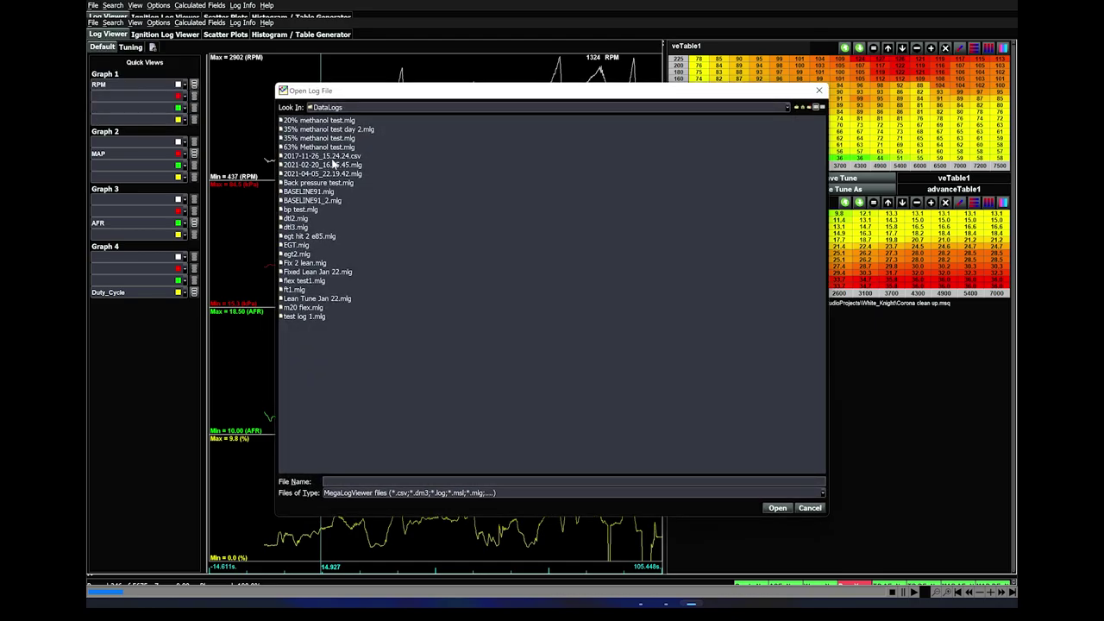
pyautogui.click(307, 264)
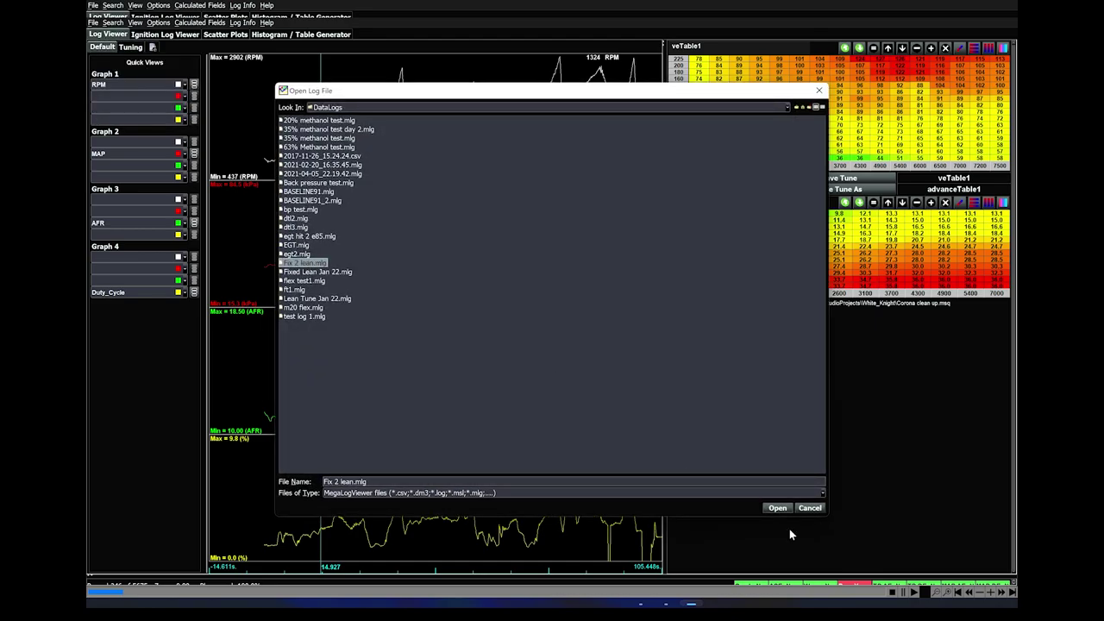
pyautogui.click(820, 90)
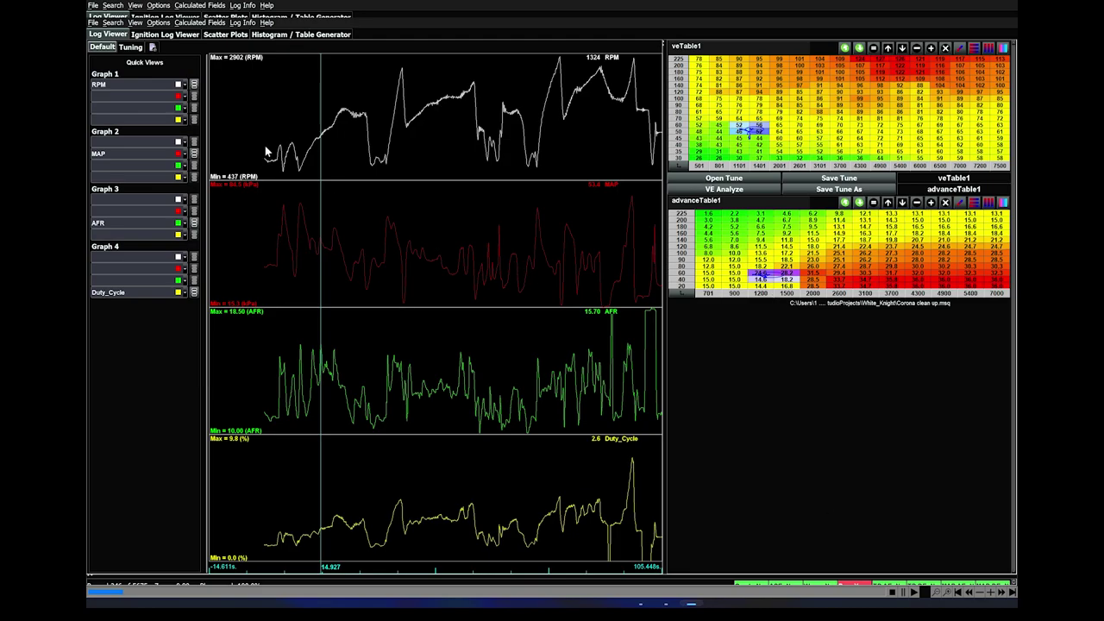
pyautogui.click(212, 36)
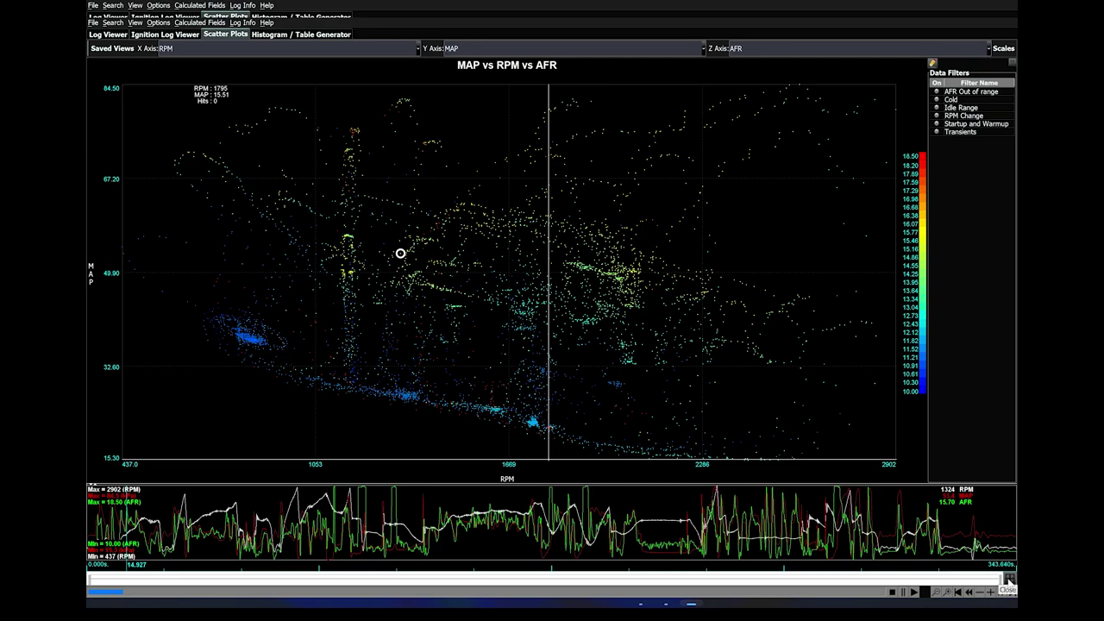
pyautogui.click(1008, 580)
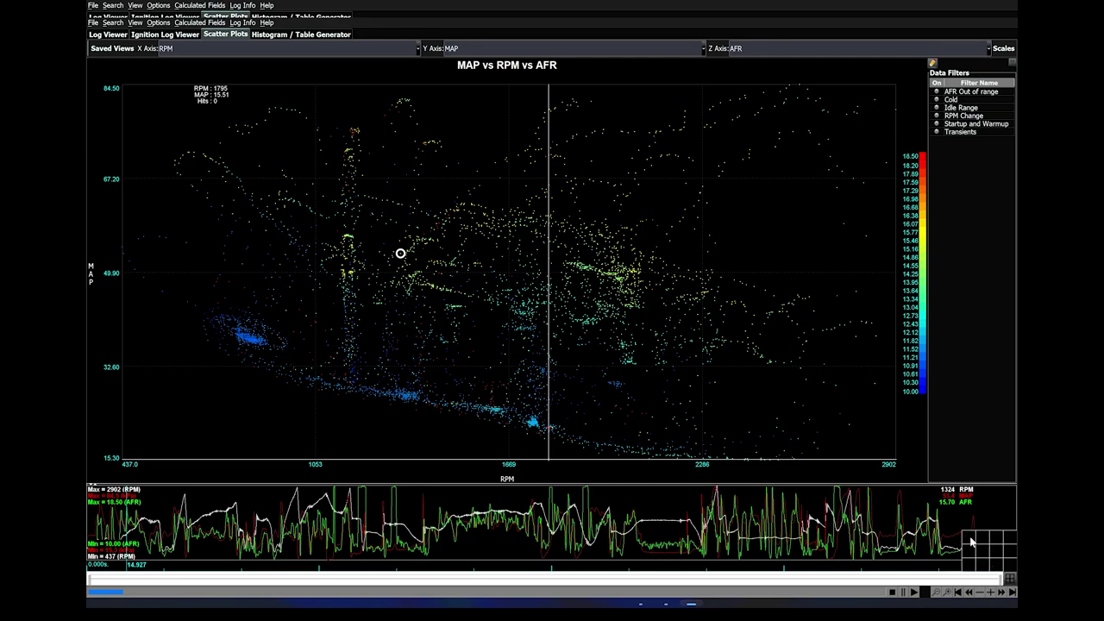
pyautogui.click(970, 541)
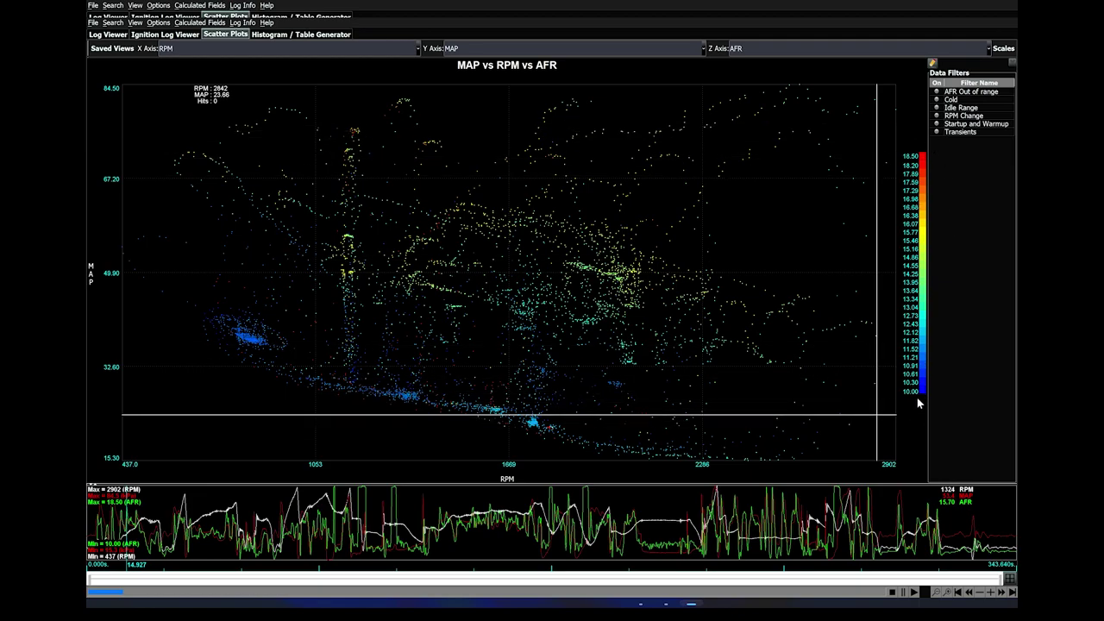
# Step: Enable the AFR Out of range, Cold, Idle Range, RPM Change, Startup and Warmup, and Transients filters
pyautogui.click(937, 92)
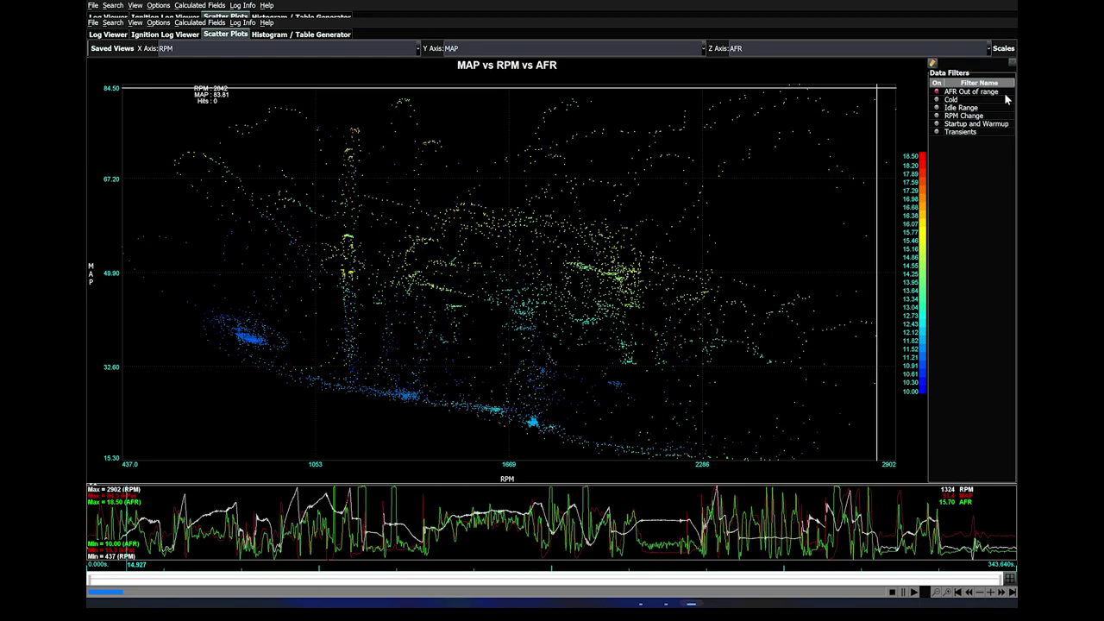
pyautogui.click(938, 100)
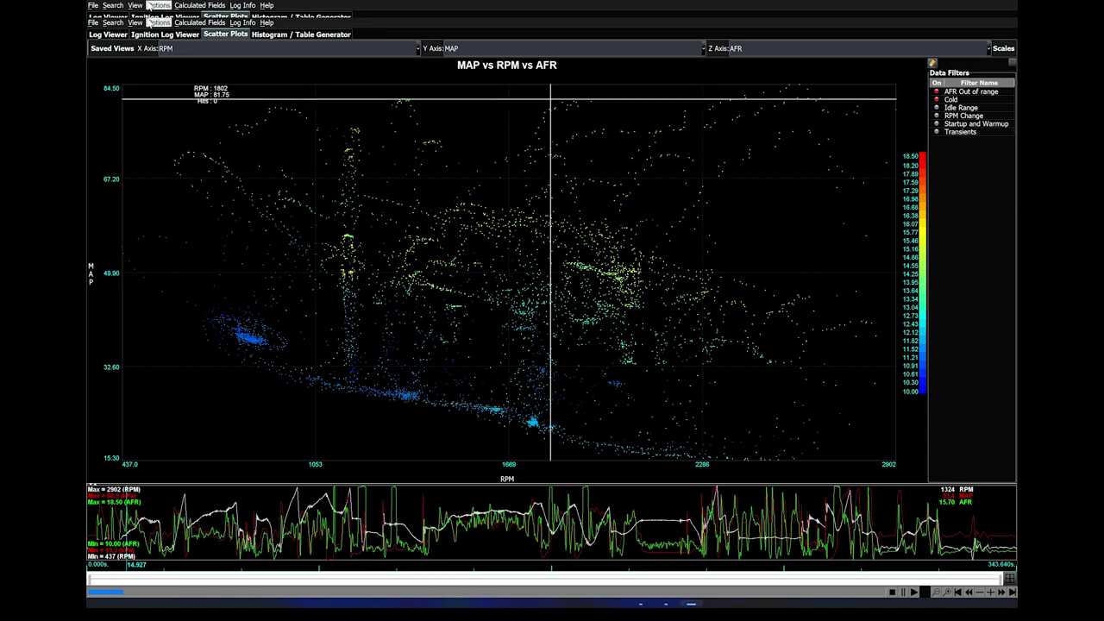
pyautogui.click(938, 111)
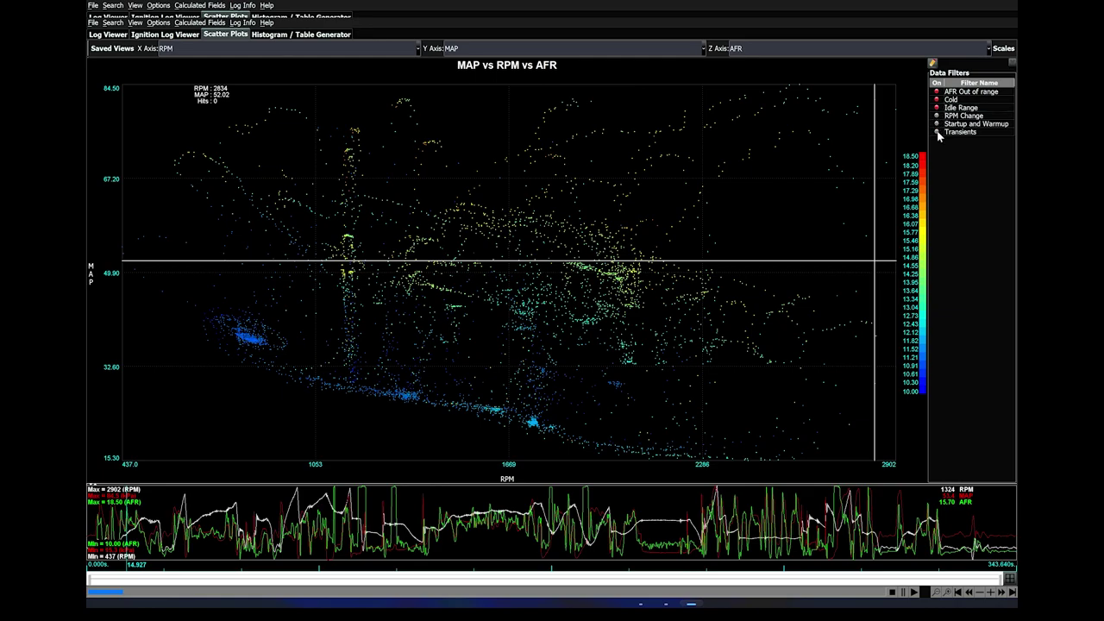
pyautogui.click(938, 133)
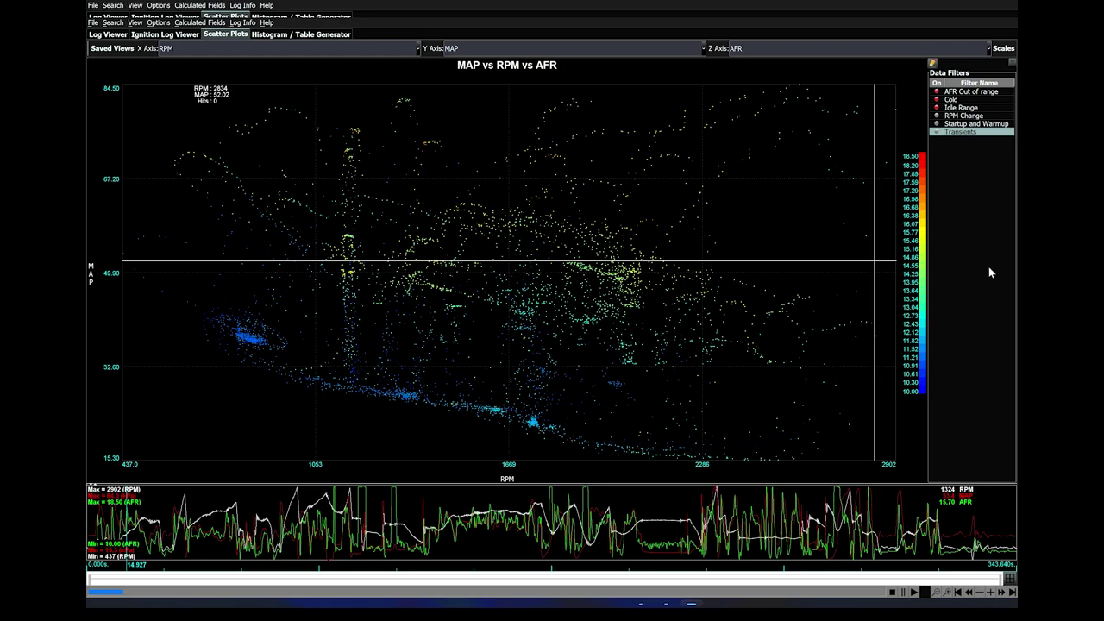
pyautogui.click(960, 124)
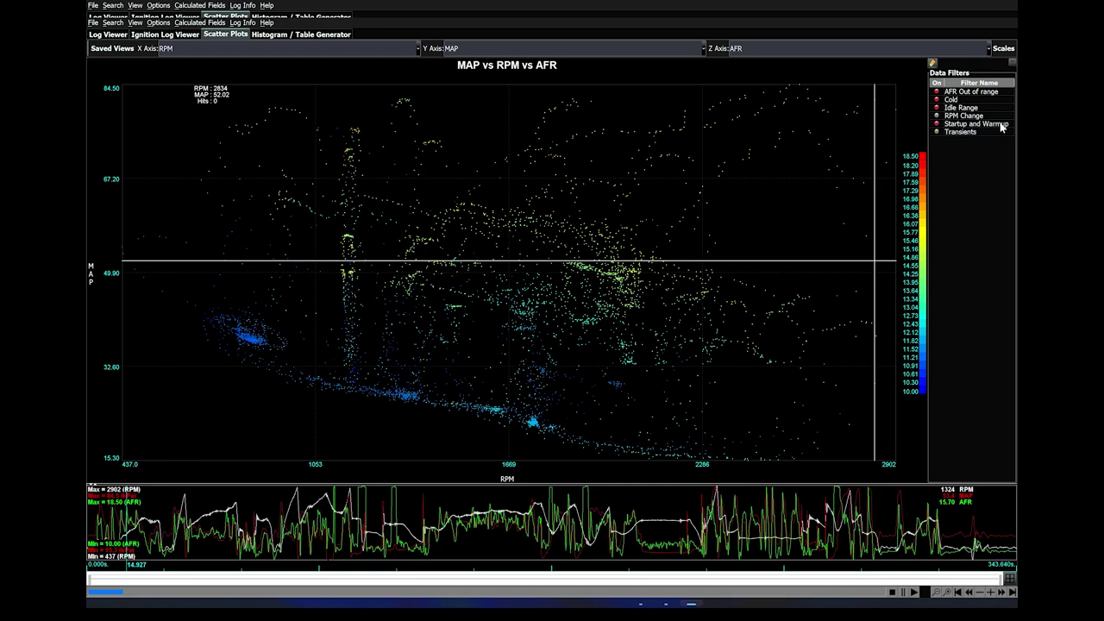
pyautogui.click(938, 133)
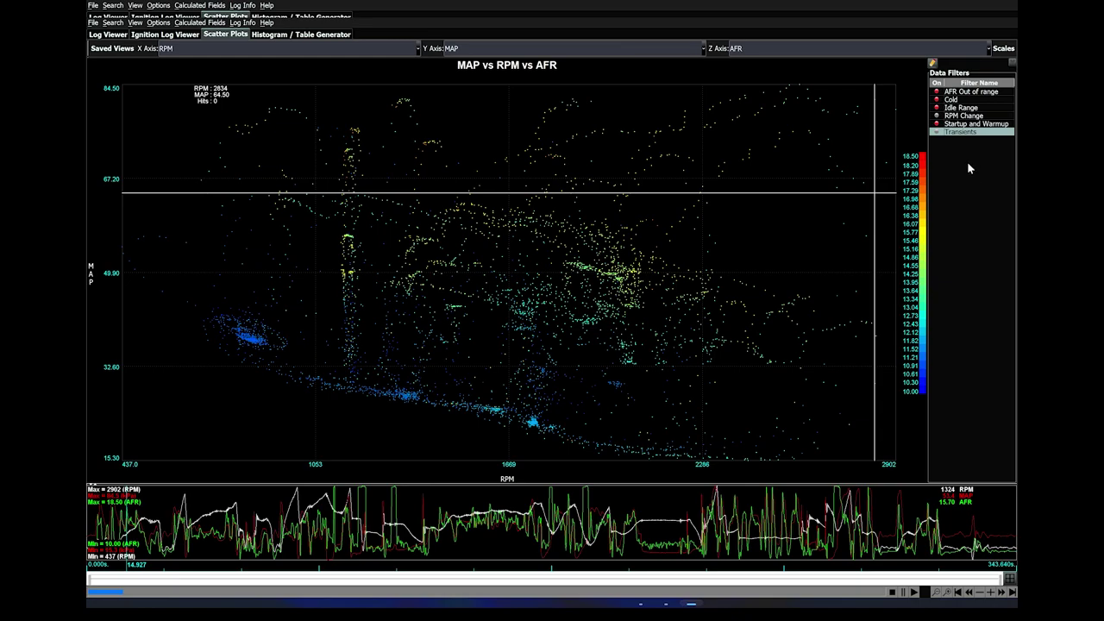
pyautogui.click(935, 132)
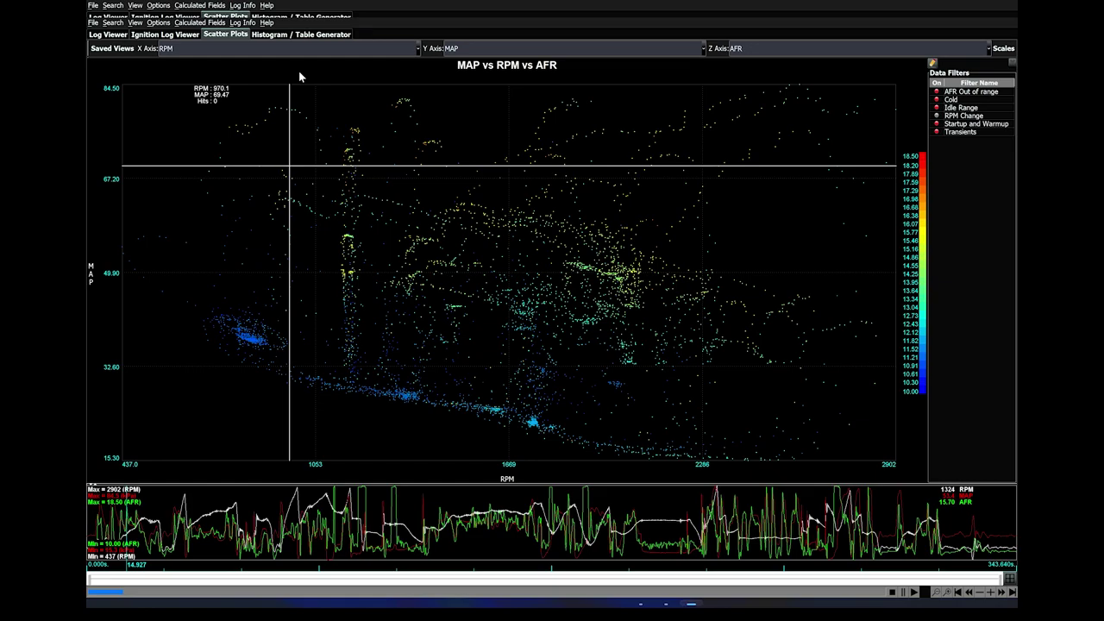
pyautogui.click(295, 34)
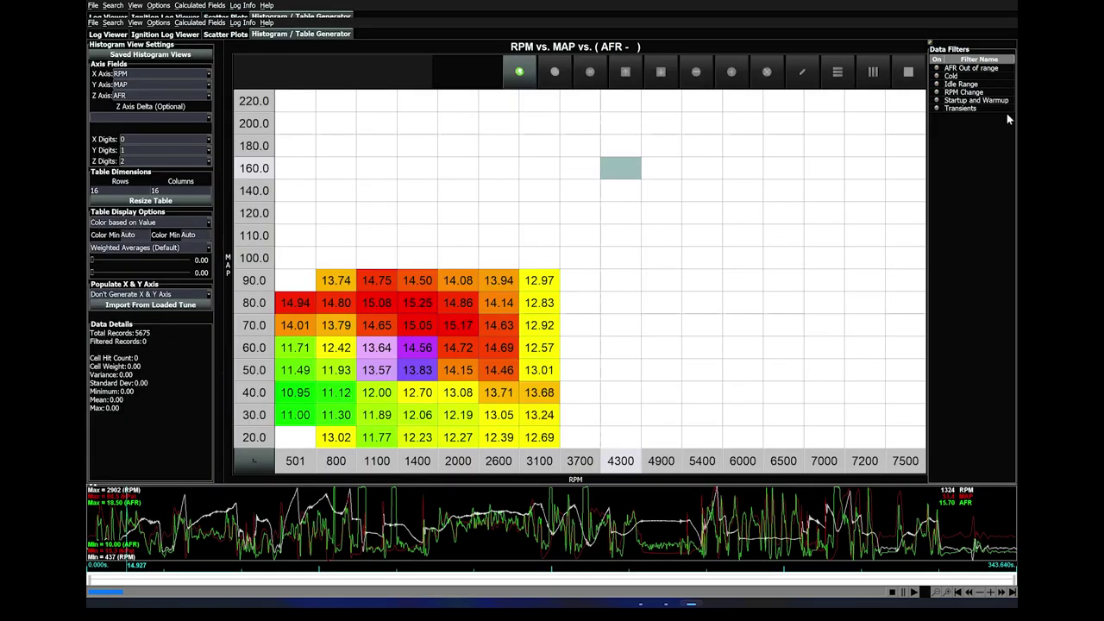
pyautogui.click(129, 78)
pyautogui.click(129, 78)
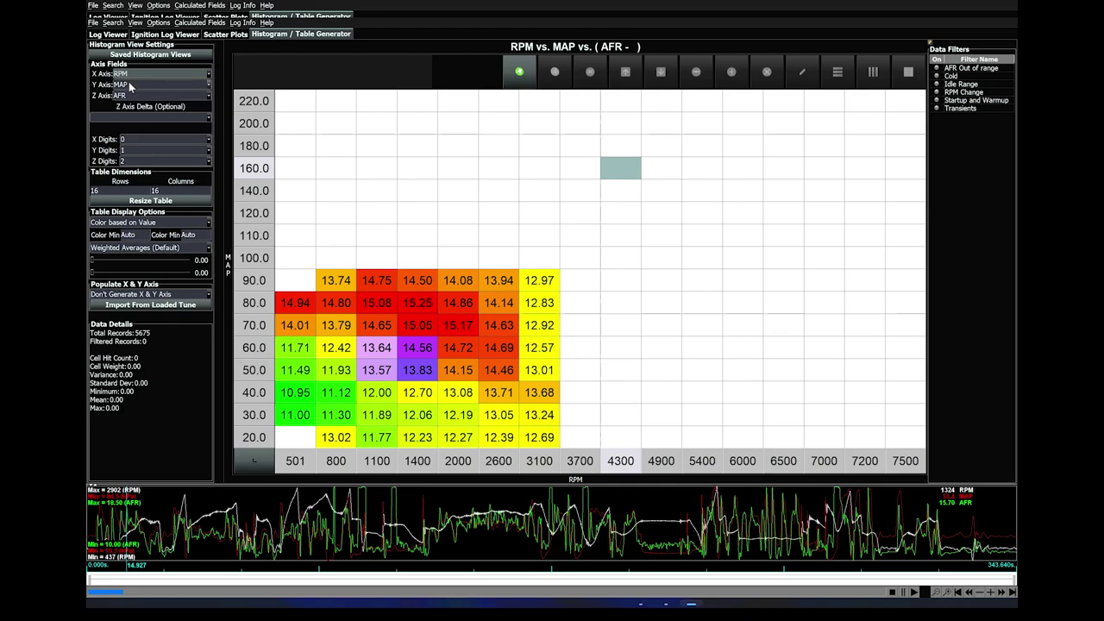
pyautogui.click(129, 87)
pyautogui.click(130, 91)
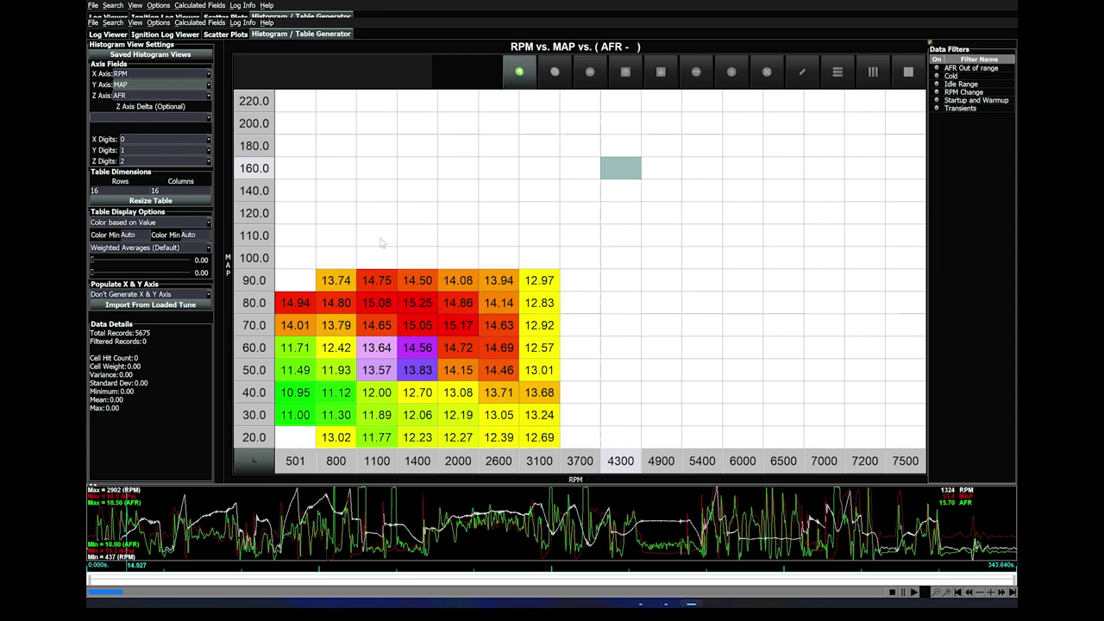
pyautogui.moveTo(294, 302); pyautogui.dragTo(467, 322)
pyautogui.click(474, 373)
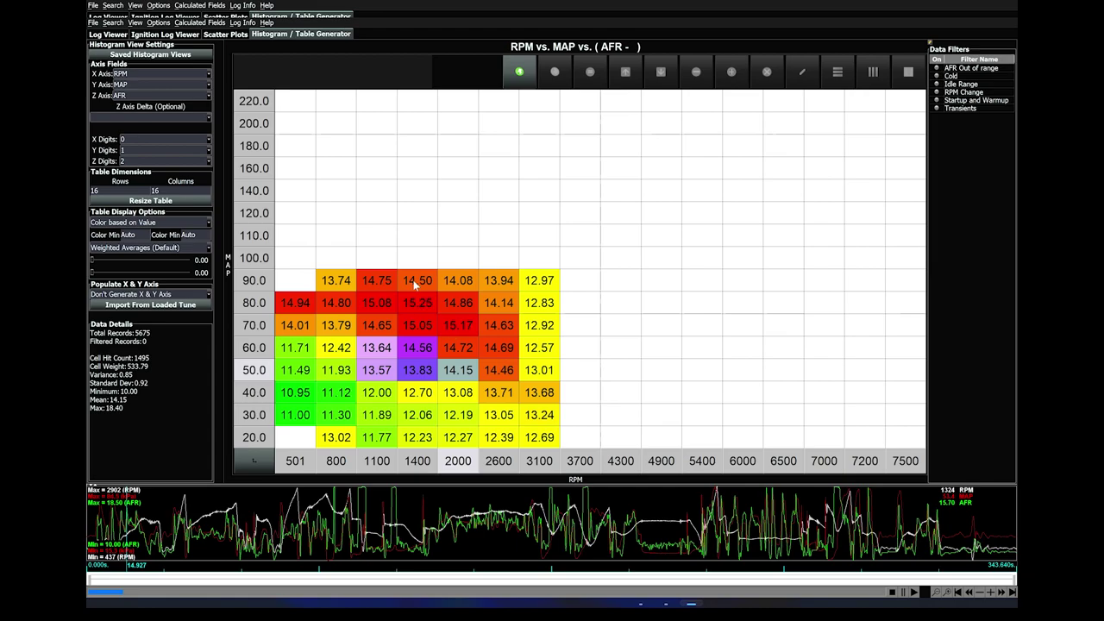
pyautogui.moveTo(380, 285); pyautogui.dragTo(424, 325)
pyautogui.click(431, 325)
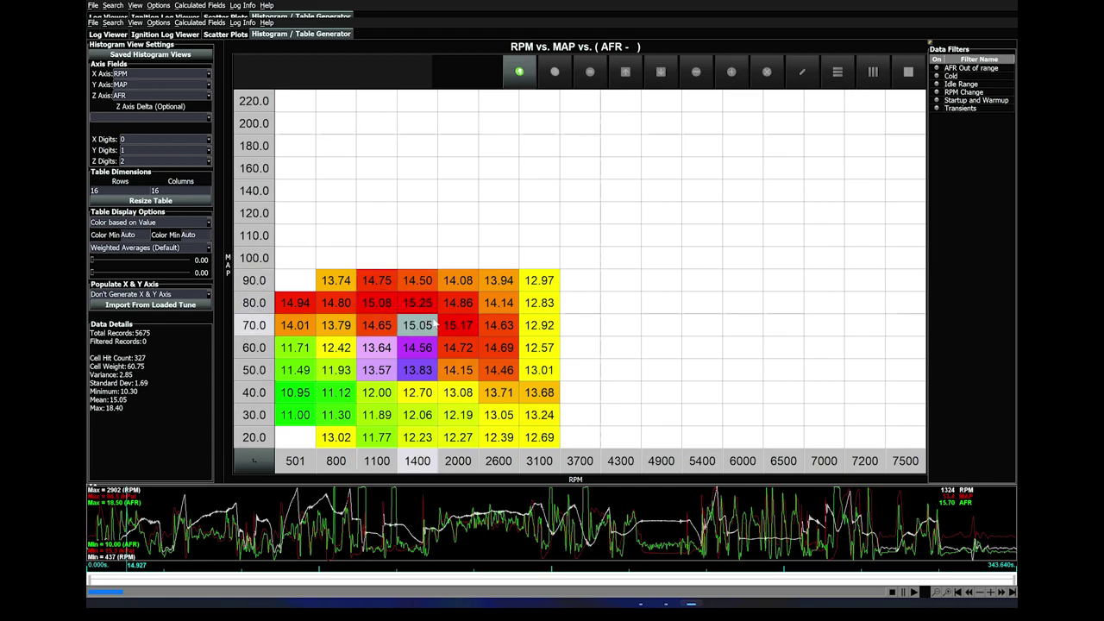
pyautogui.click(459, 324)
pyautogui.click(421, 323)
pyautogui.click(421, 307)
pyautogui.moveTo(375, 279); pyautogui.dragTo(459, 325)
pyautogui.click(527, 334)
pyautogui.click(621, 370)
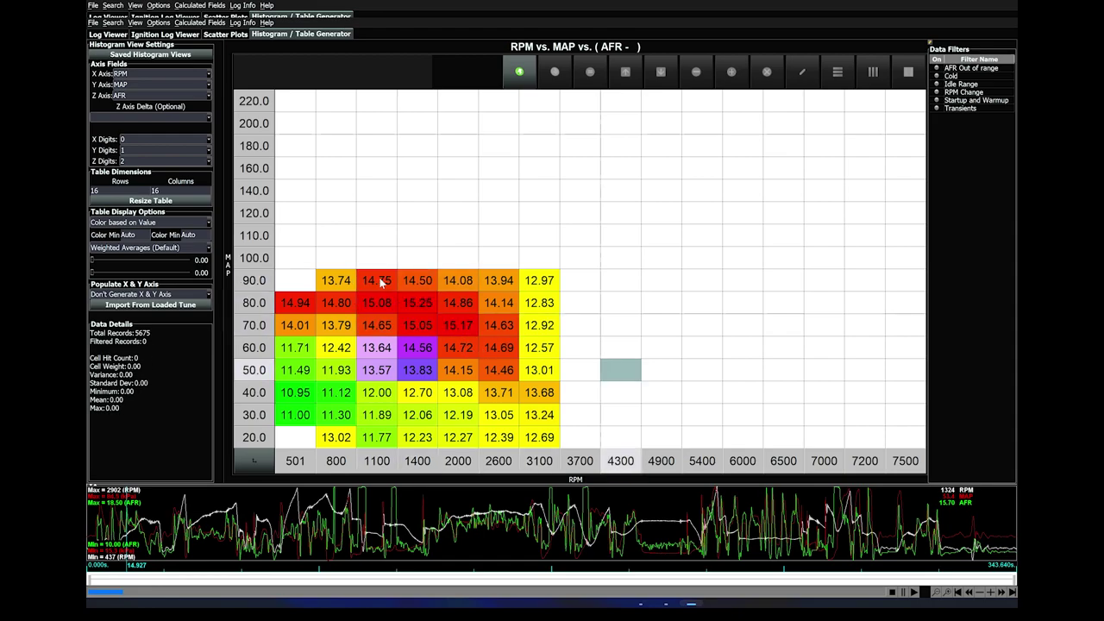
pyautogui.moveTo(376, 280); pyautogui.dragTo(462, 329)
pyautogui.moveTo(365, 276); pyautogui.dragTo(451, 305)
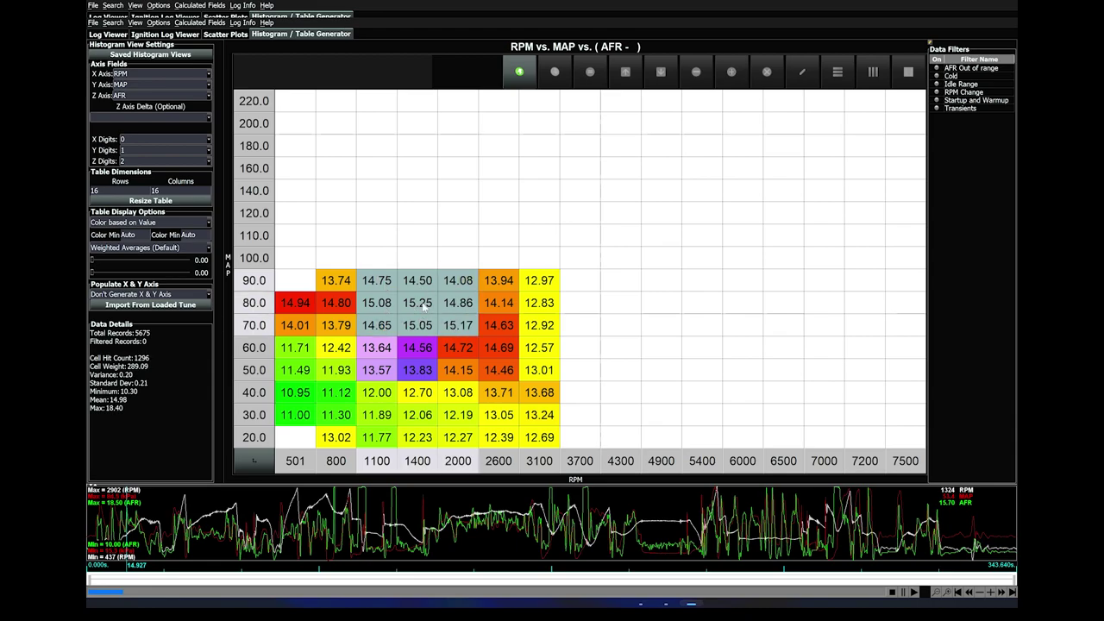
pyautogui.click(419, 366)
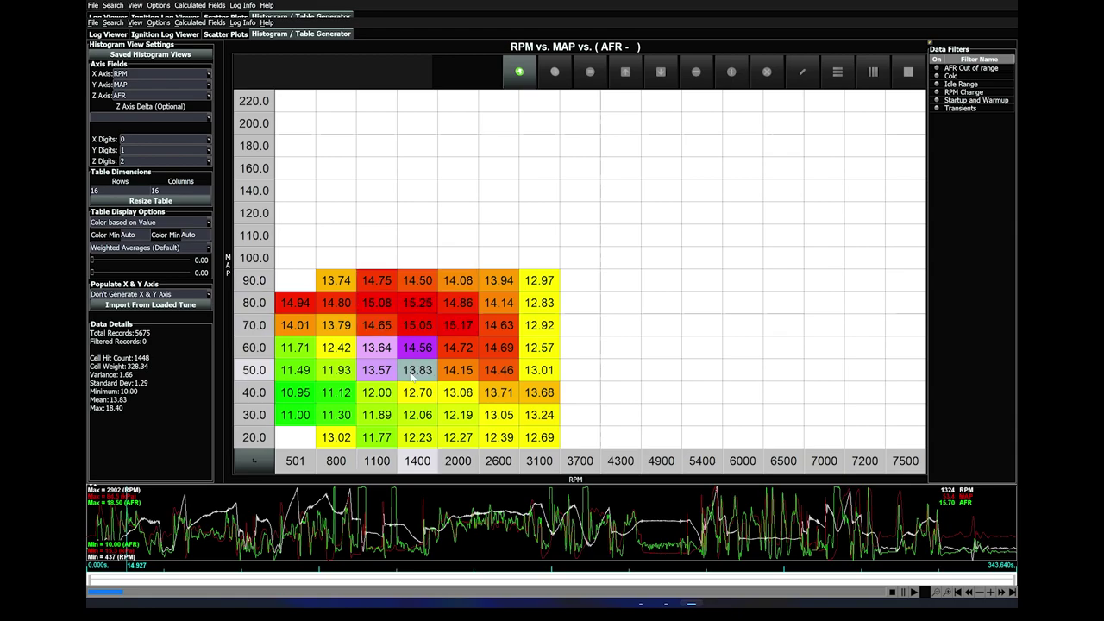
pyautogui.click(421, 348)
pyautogui.moveTo(380, 283); pyautogui.dragTo(454, 331)
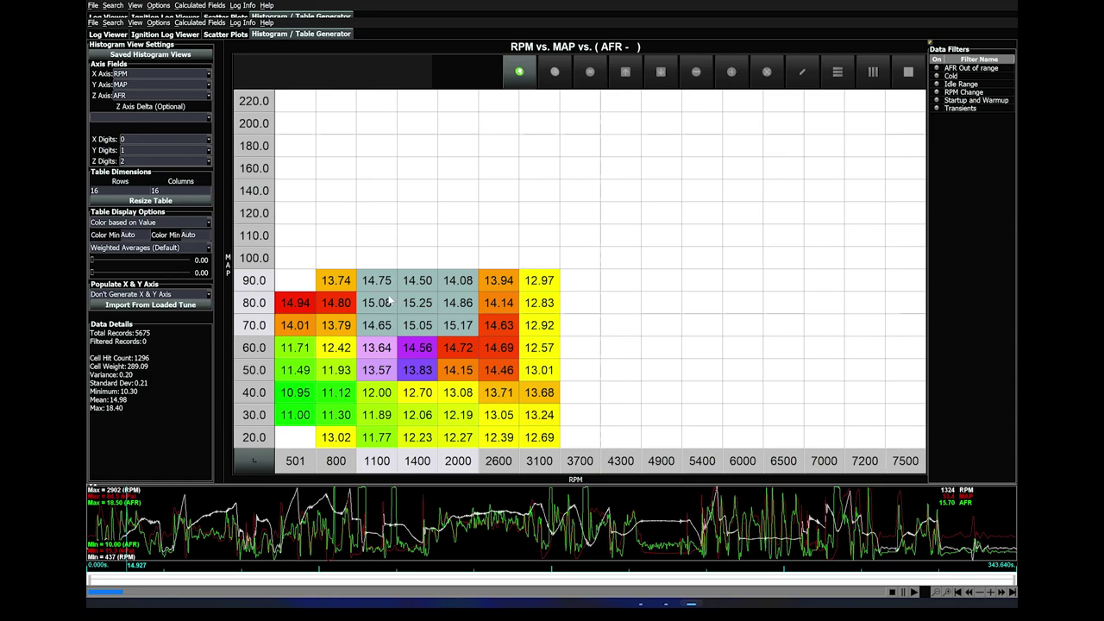
pyautogui.moveTo(388, 296)
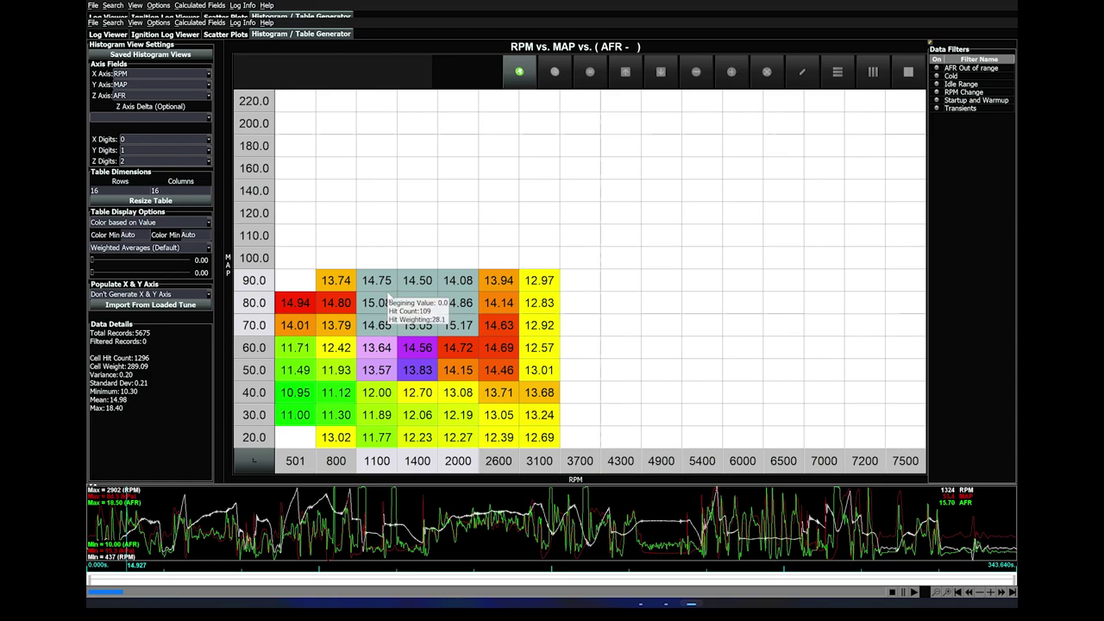
pyautogui.click(498, 325)
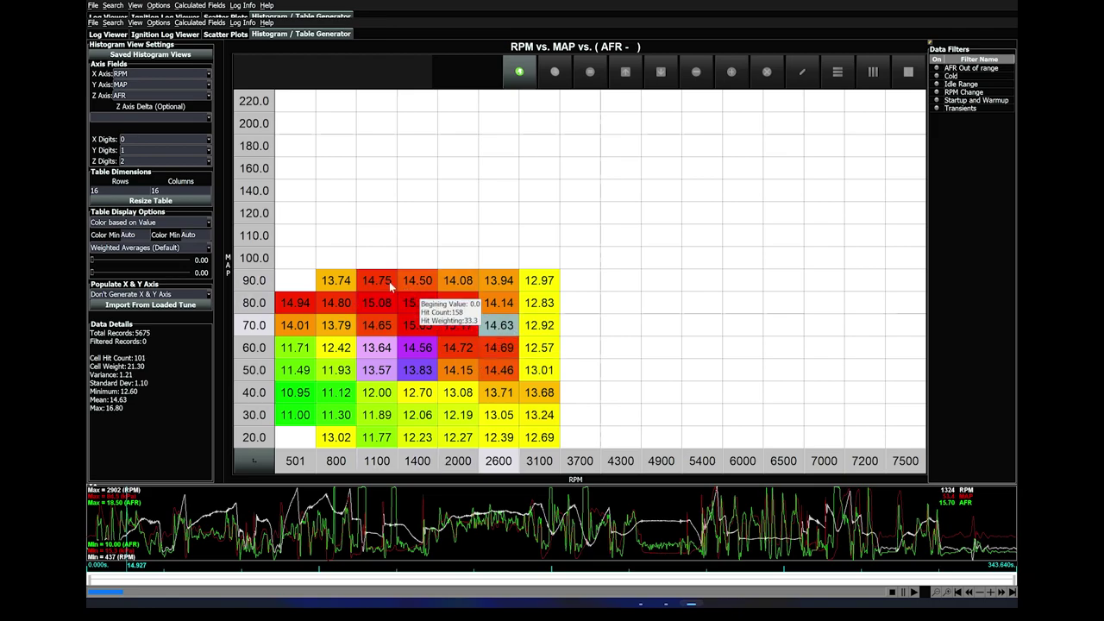
pyautogui.moveTo(389, 281); pyautogui.dragTo(448, 326)
pyautogui.click(455, 345)
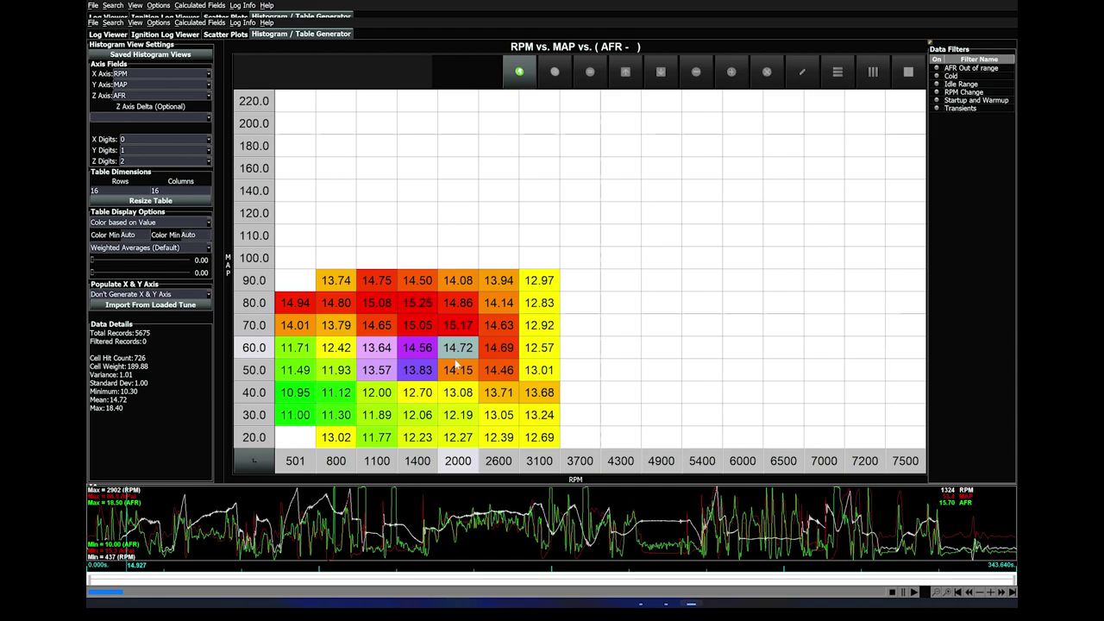
pyautogui.click(418, 325)
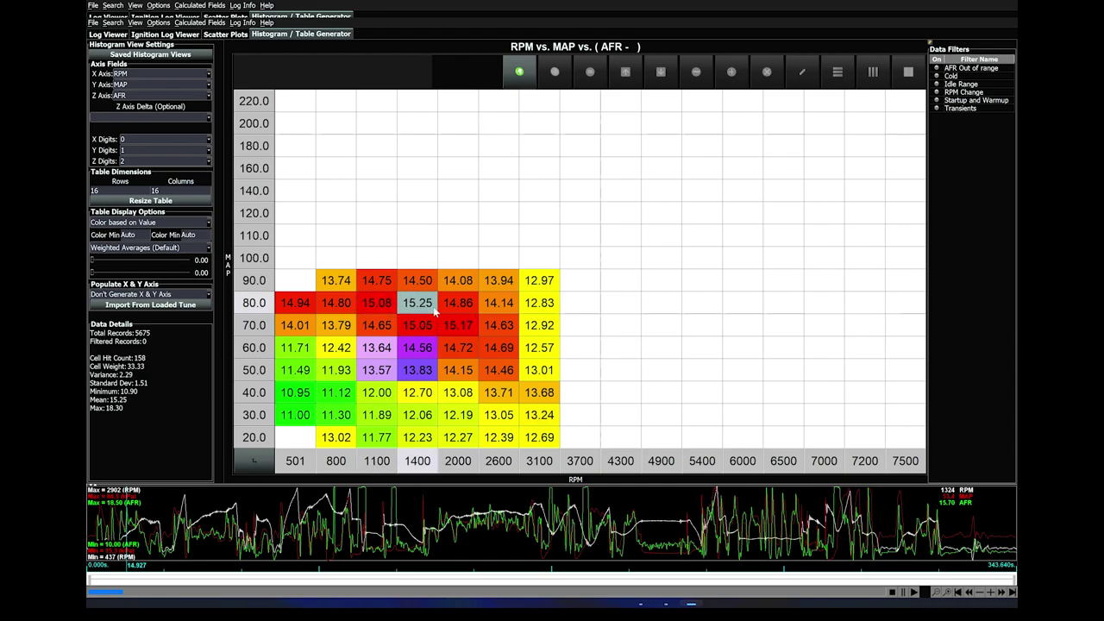
pyautogui.click(388, 324)
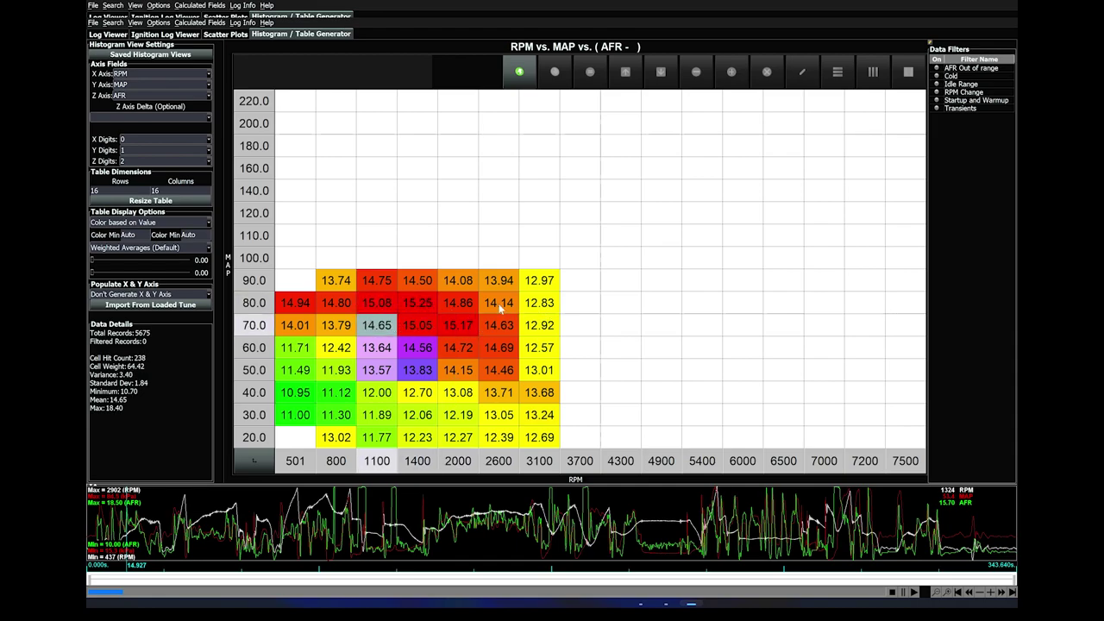
pyautogui.click(423, 304)
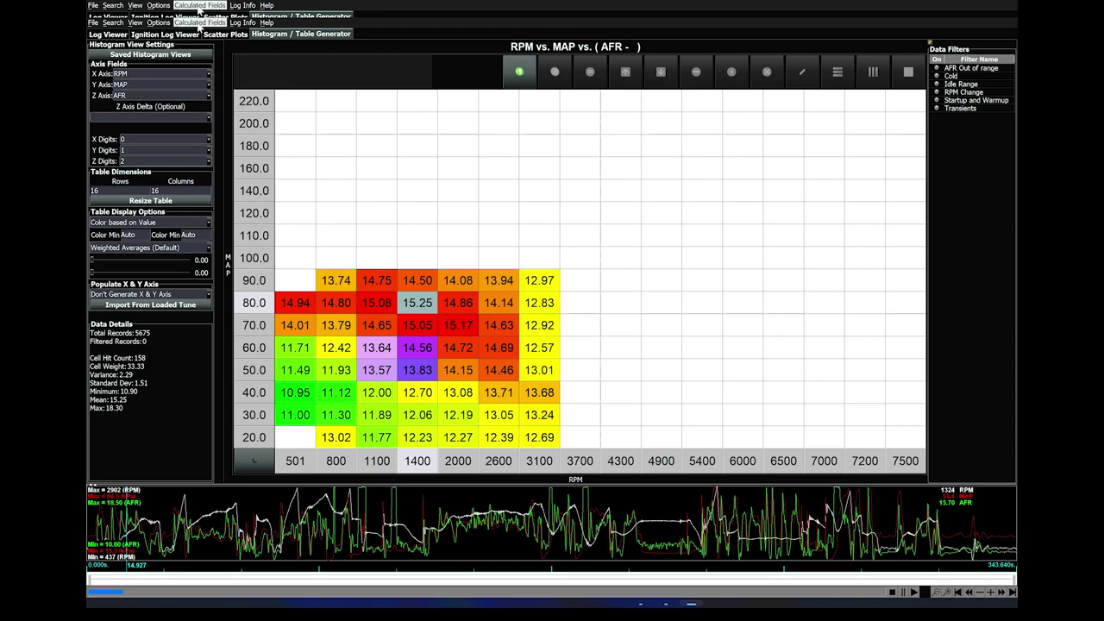
# Step: Add a custom field named '14:1 AFR Multiplier' and paste in the clamped AFR formula
pyautogui.click(200, 6)
pyautogui.moveTo(201, 82)
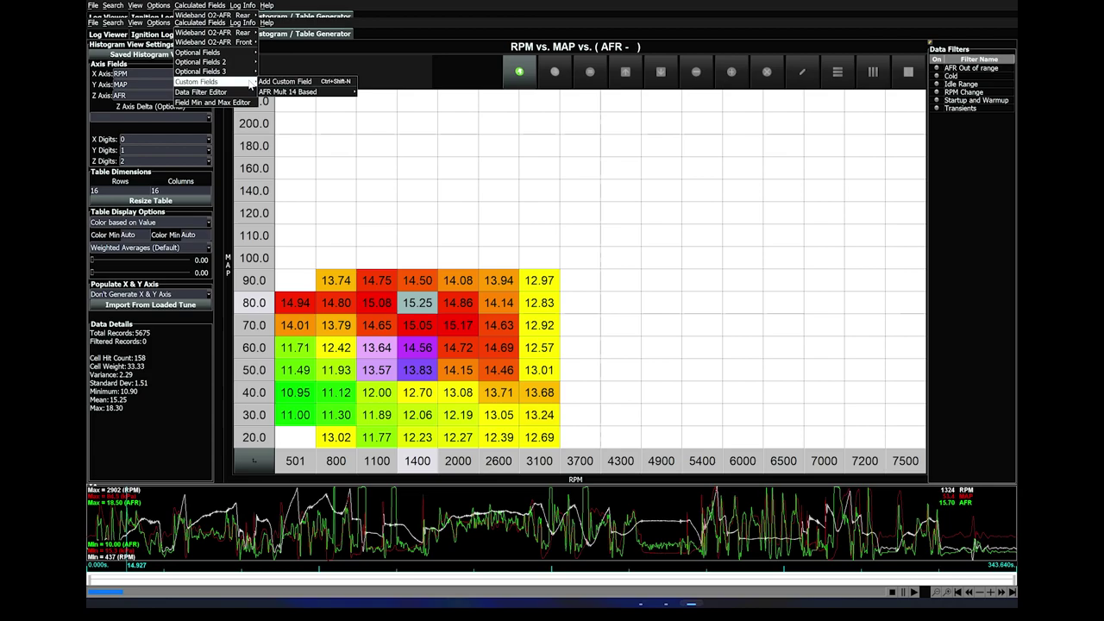
pyautogui.click(306, 82)
pyautogui.moveTo(563, 169); pyautogui.dragTo(675, 139)
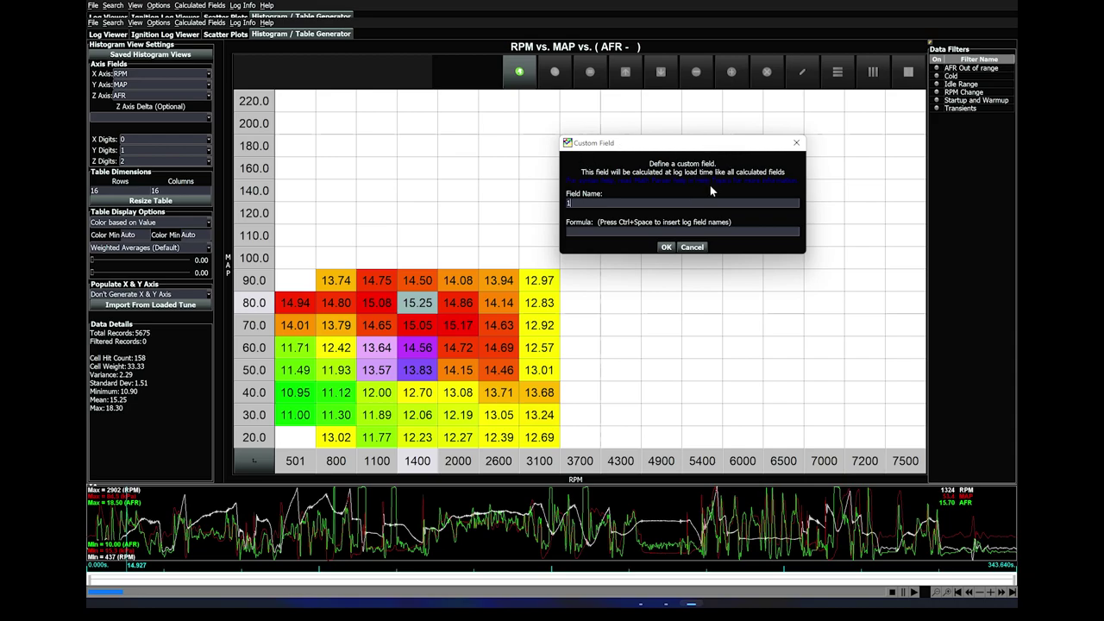
pyautogui.write('4:1 AFR Multiplier')
pyautogui.write('[AFR]/14>1.1 ? 1.1 : [AFR]/14<.9 ? .9 : ([AFR]/14)')
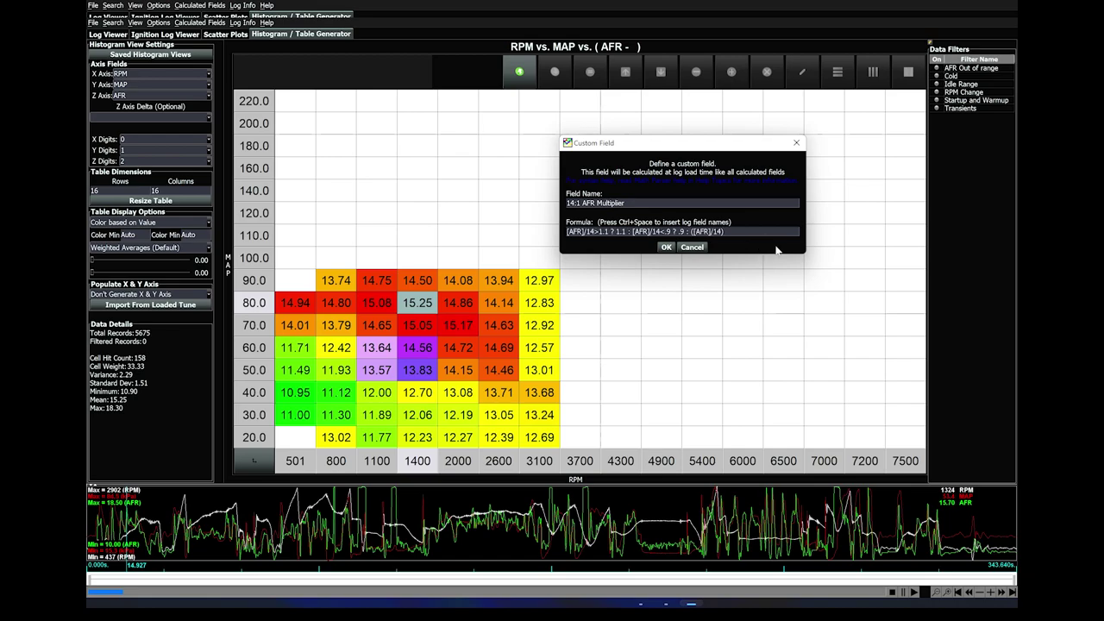
pyautogui.moveTo(804, 253); pyautogui.dragTo(937, 403)
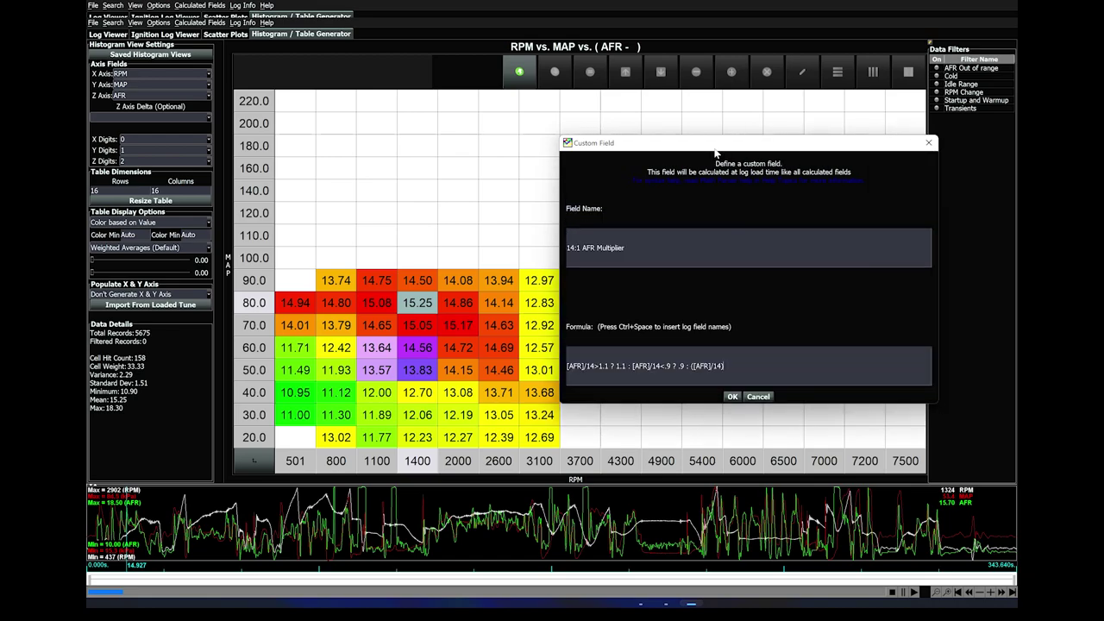
pyautogui.moveTo(694, 145); pyautogui.dragTo(696, 94)
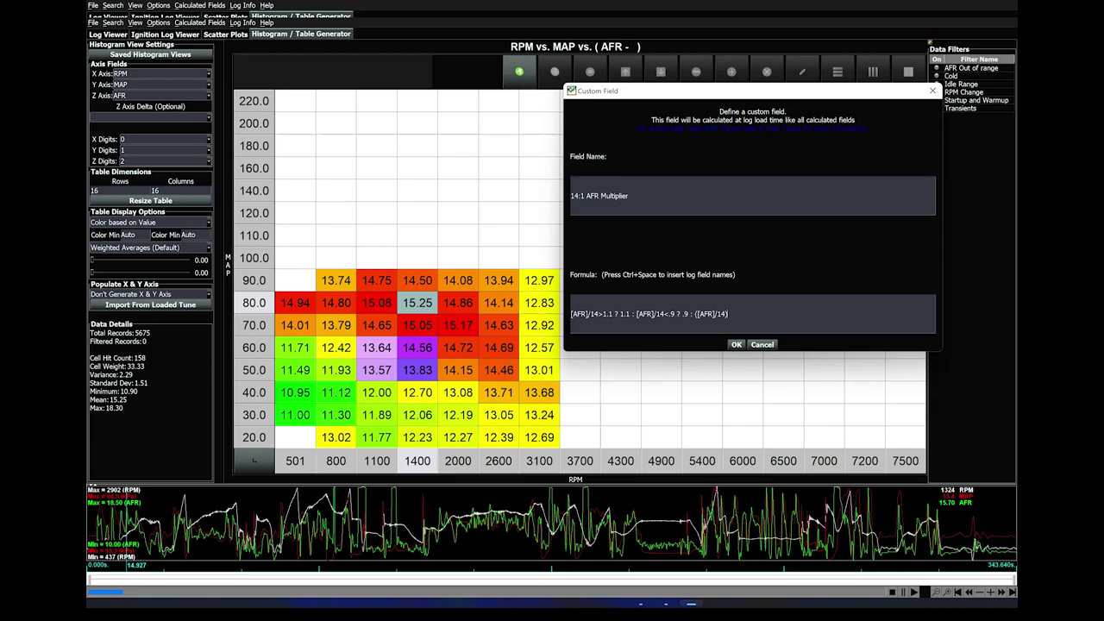
# Step: Correct every divisor in the formula to 14
pyautogui.moveTo(590, 313); pyautogui.dragTo(726, 314)
pyautogui.write('131313')
pyautogui.press('BackSpace')
pyautogui.press('BackSpace')
pyautogui.write('14')
pyautogui.press('BackSpace')
pyautogui.write('4')
# Step: Save the custom field, accept the AFR mapping and reload the log
pyautogui.click(735, 344)
pyautogui.click(534, 334)
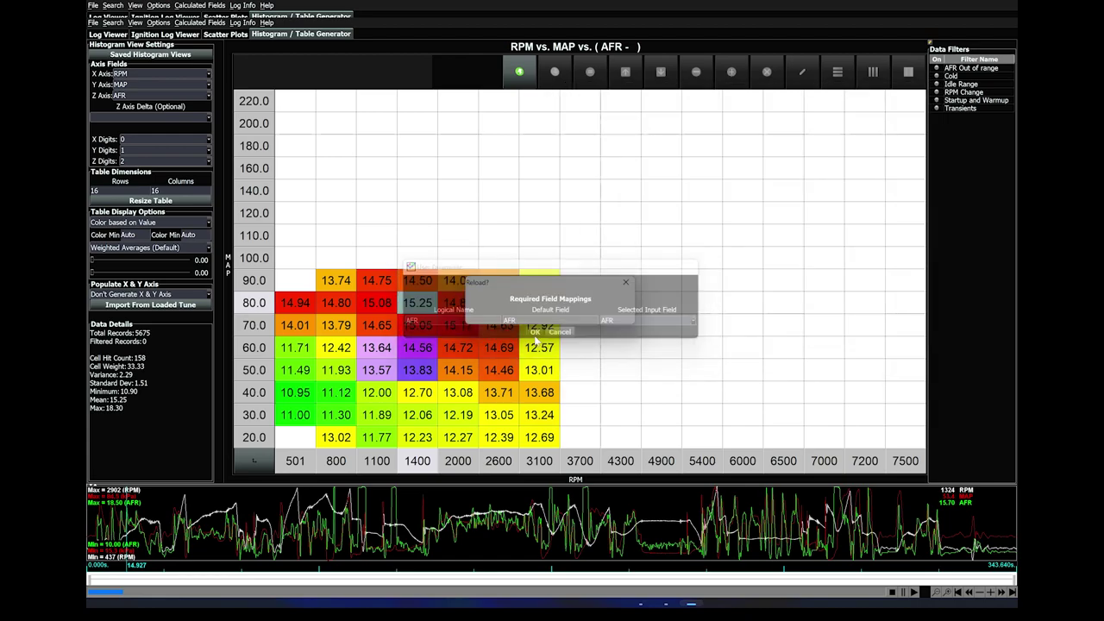
pyautogui.click(542, 318)
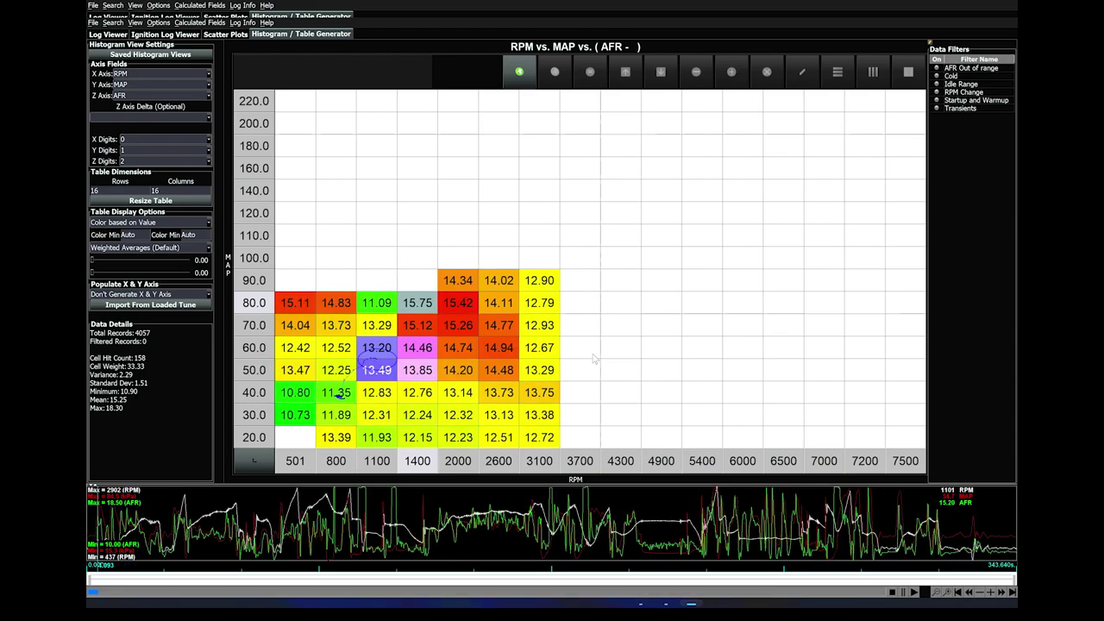
pyautogui.click(200, 96)
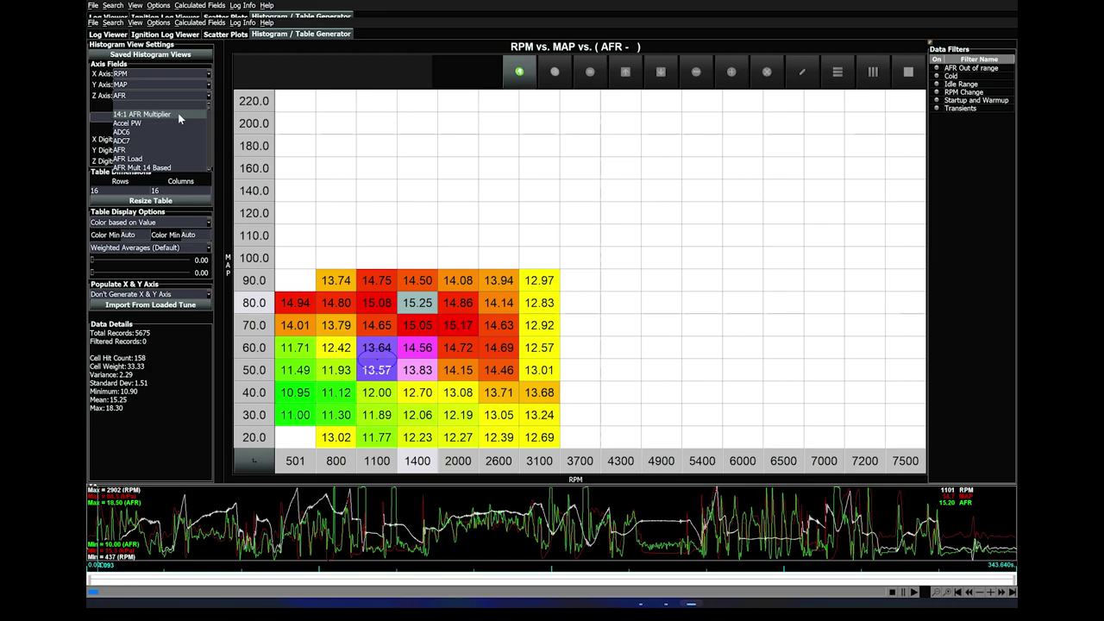
pyautogui.click(177, 113)
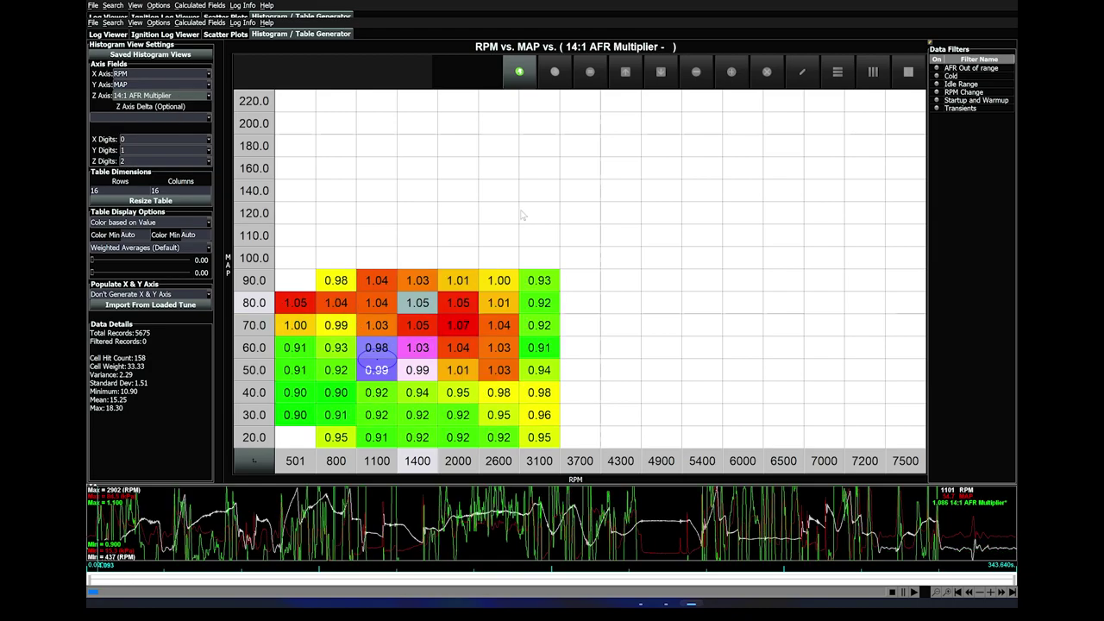
pyautogui.click(559, 284)
pyautogui.click(582, 285)
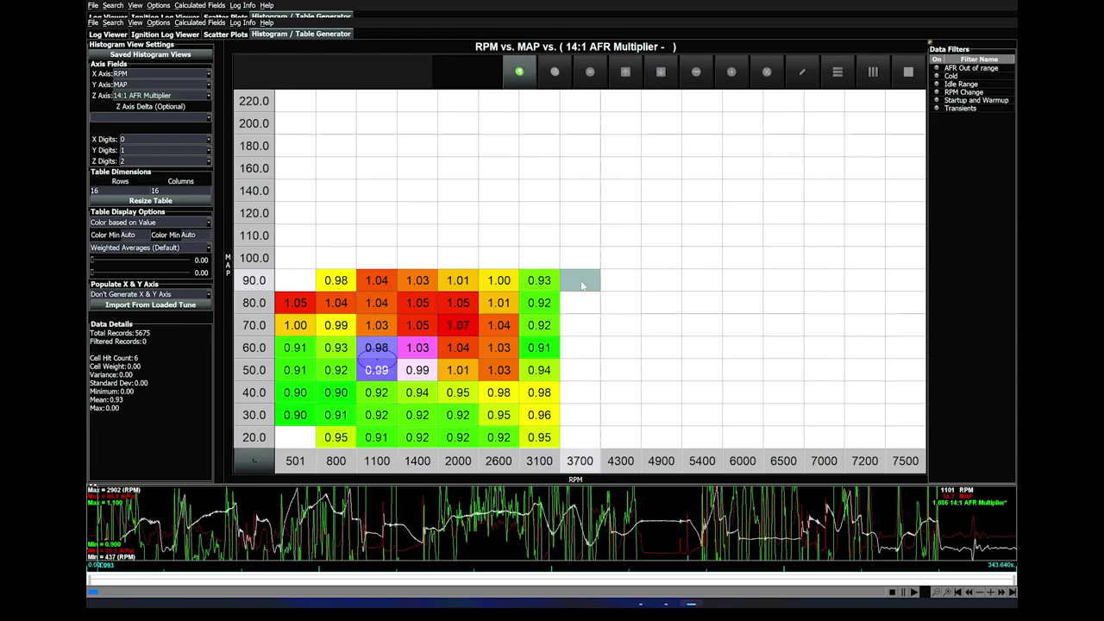
pyautogui.click(299, 282)
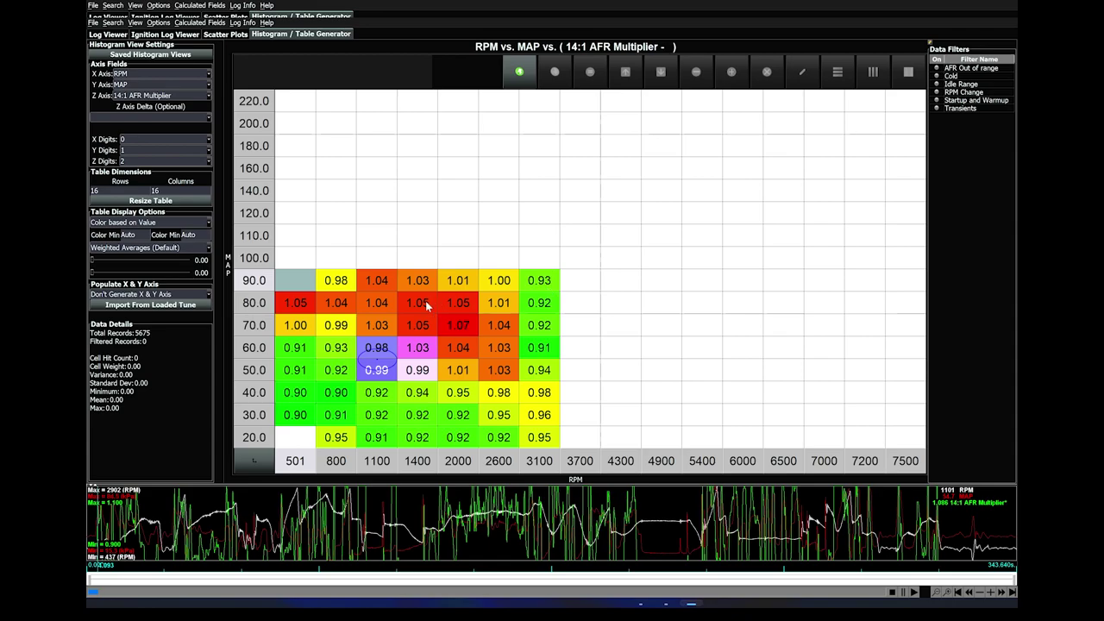
pyautogui.moveTo(425, 300); pyautogui.dragTo(425, 326)
pyautogui.moveTo(417, 414); pyautogui.dragTo(417, 438)
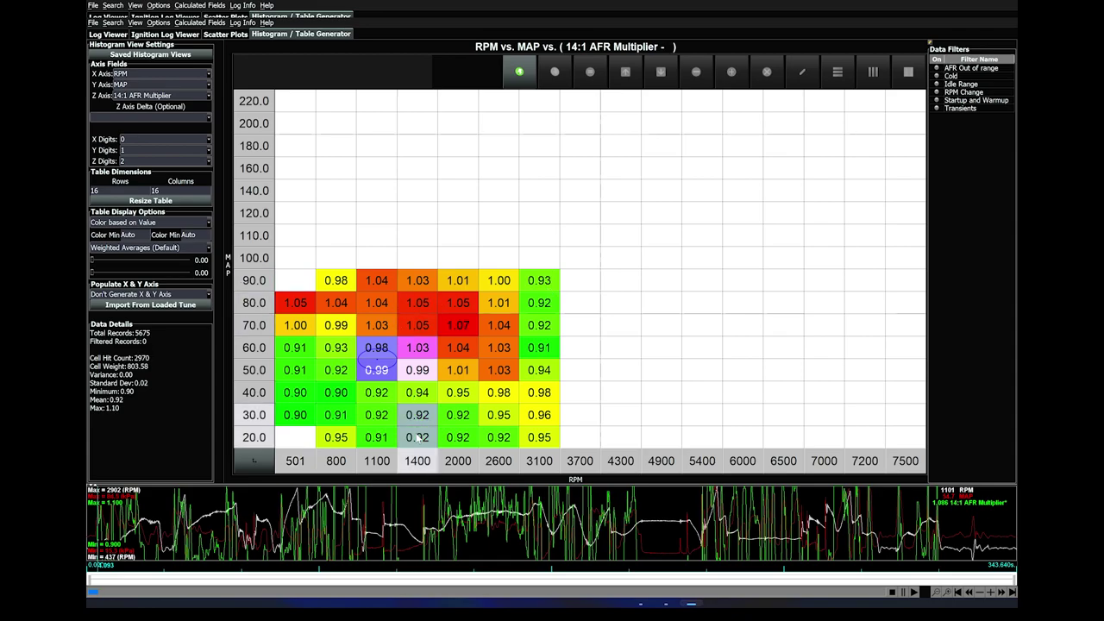
pyautogui.click(578, 306)
pyautogui.click(175, 95)
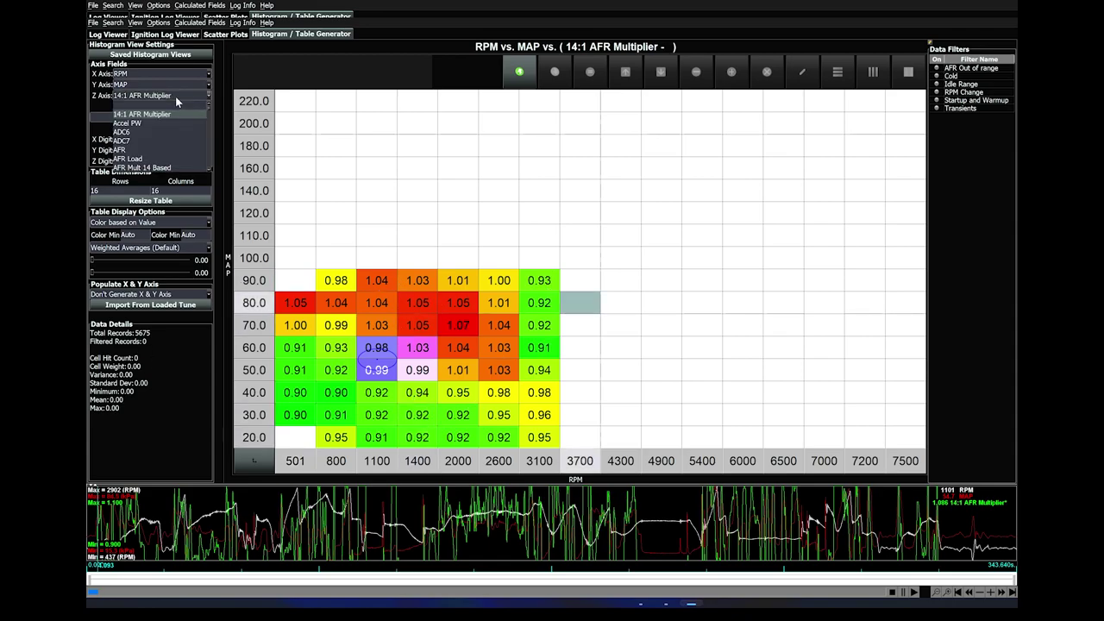
pyautogui.click(165, 148)
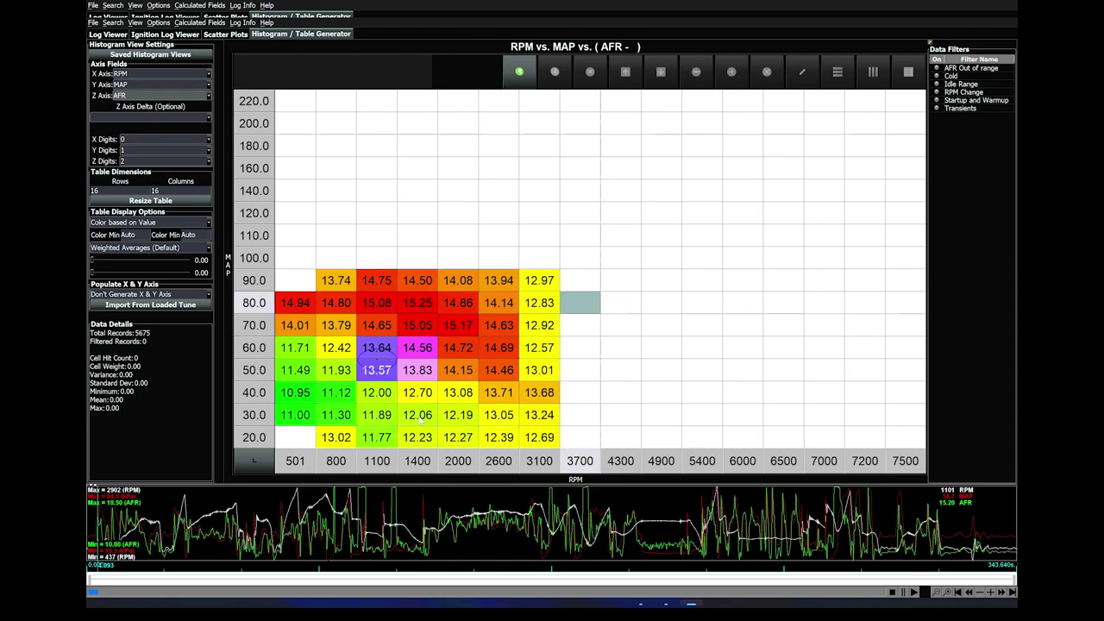
pyautogui.click(350, 418)
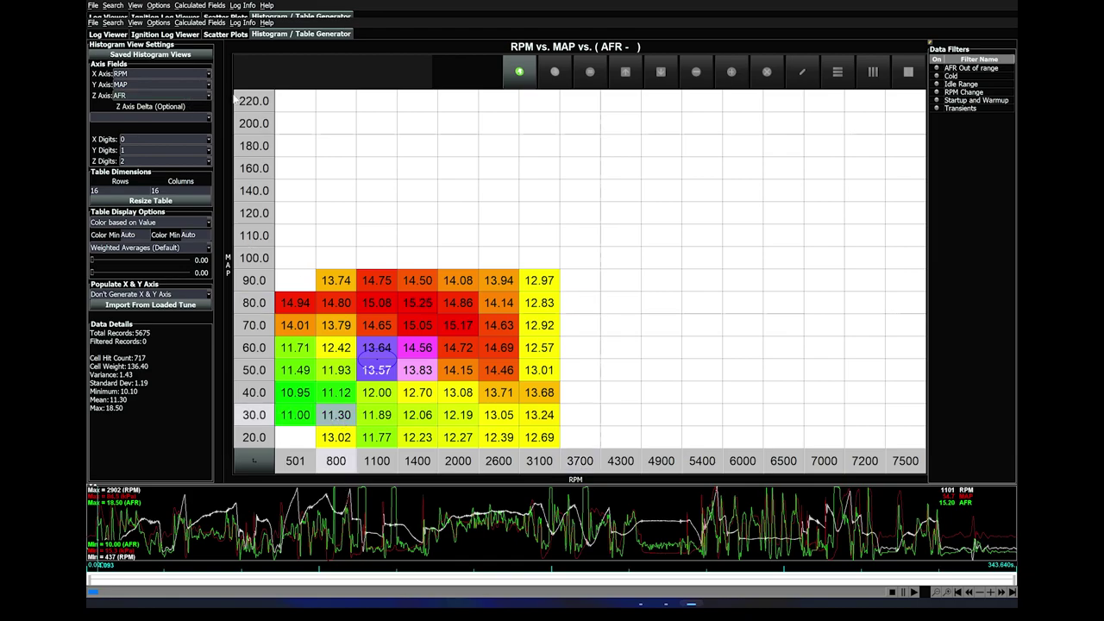
pyautogui.click(208, 96)
pyautogui.click(190, 113)
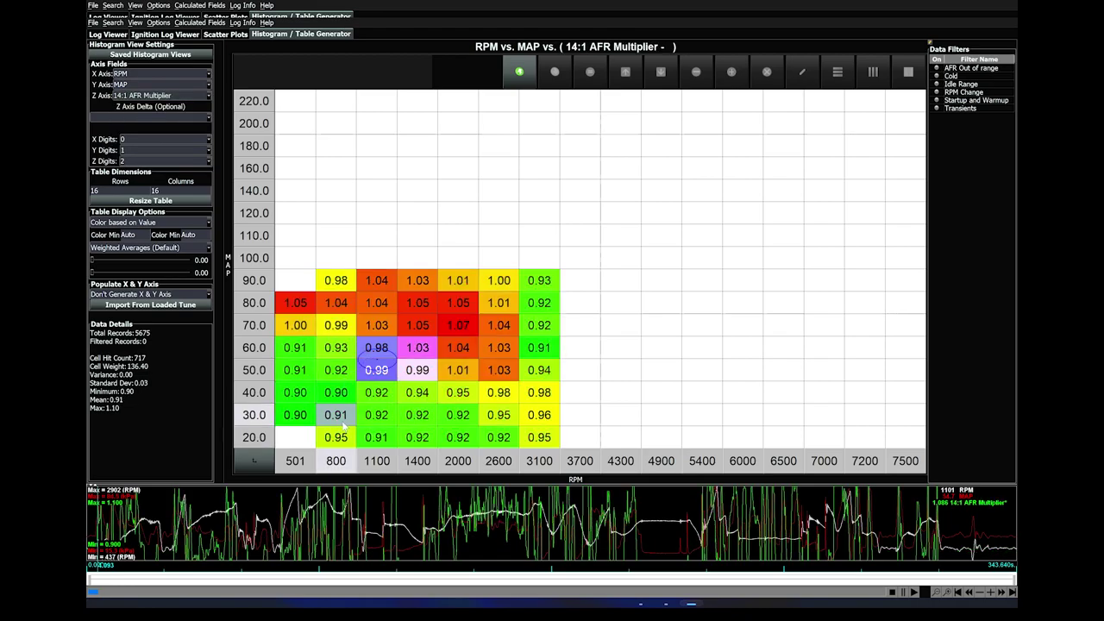
pyautogui.moveTo(343, 426)
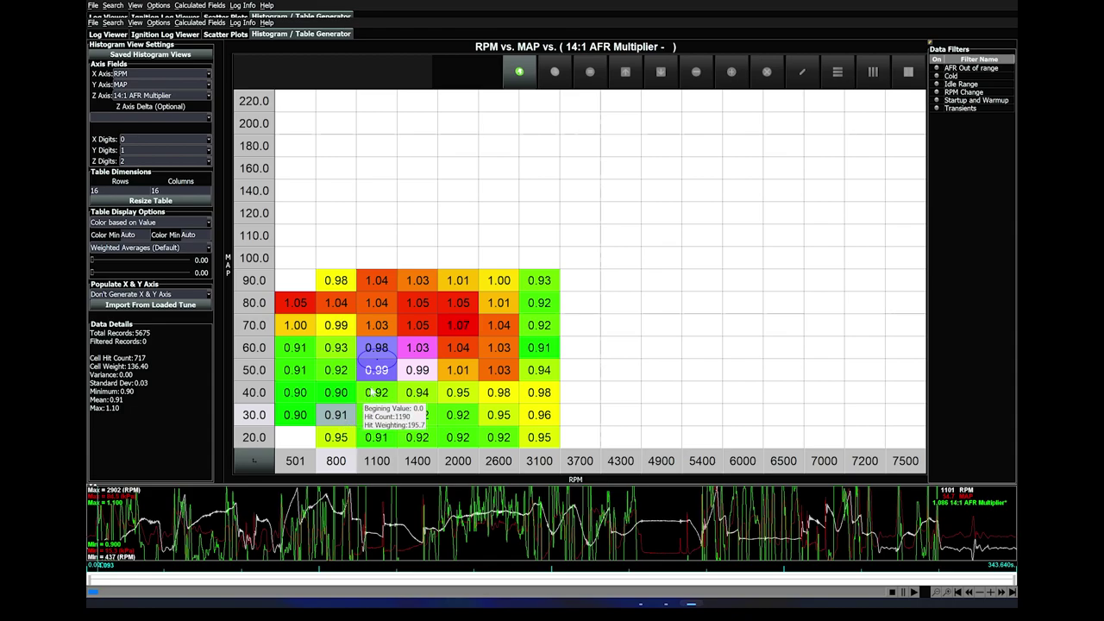
pyautogui.click(201, 97)
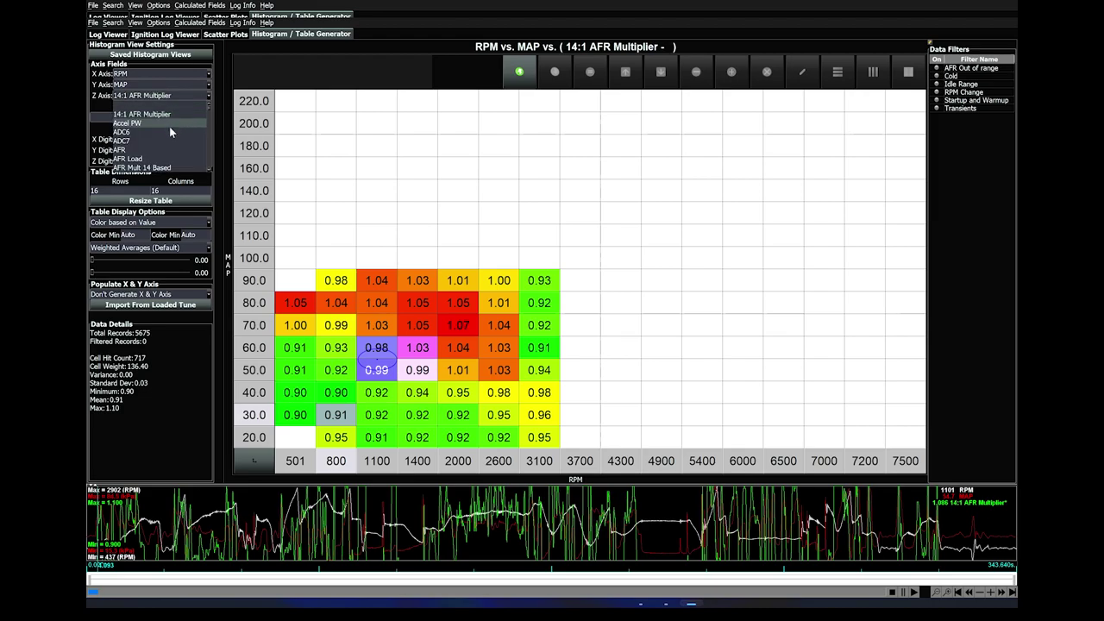
pyautogui.click(169, 126)
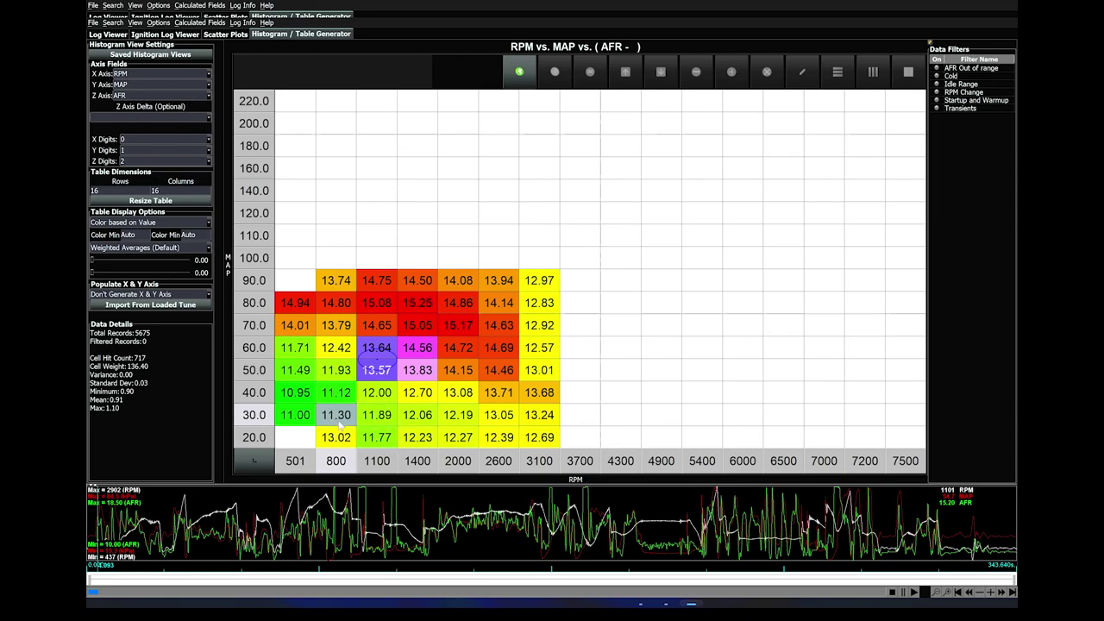
pyautogui.click(208, 97)
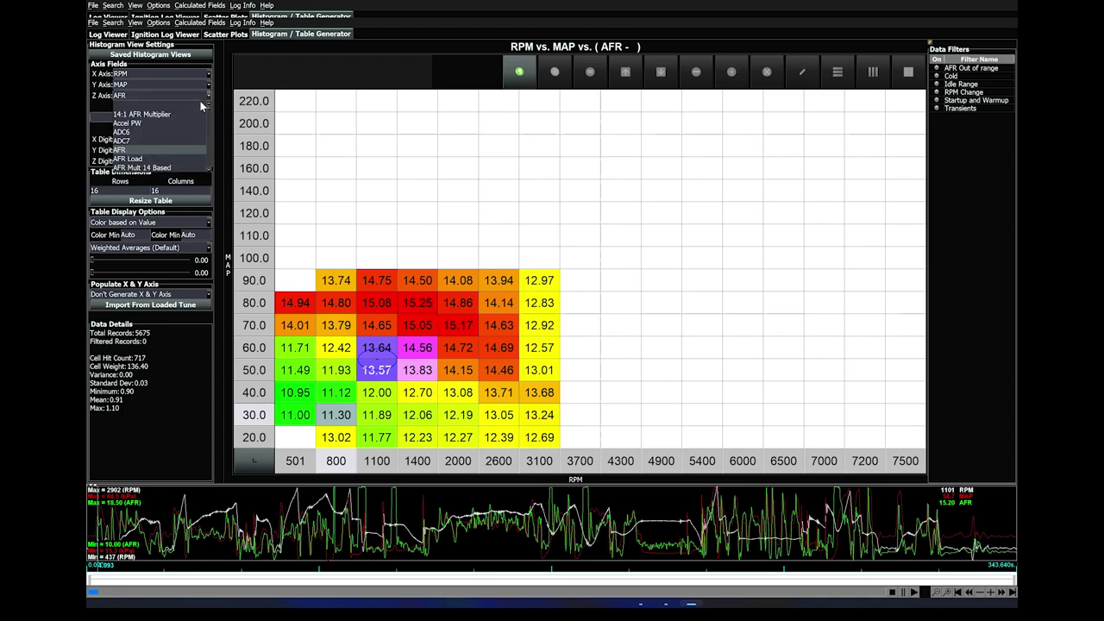
pyautogui.click(176, 112)
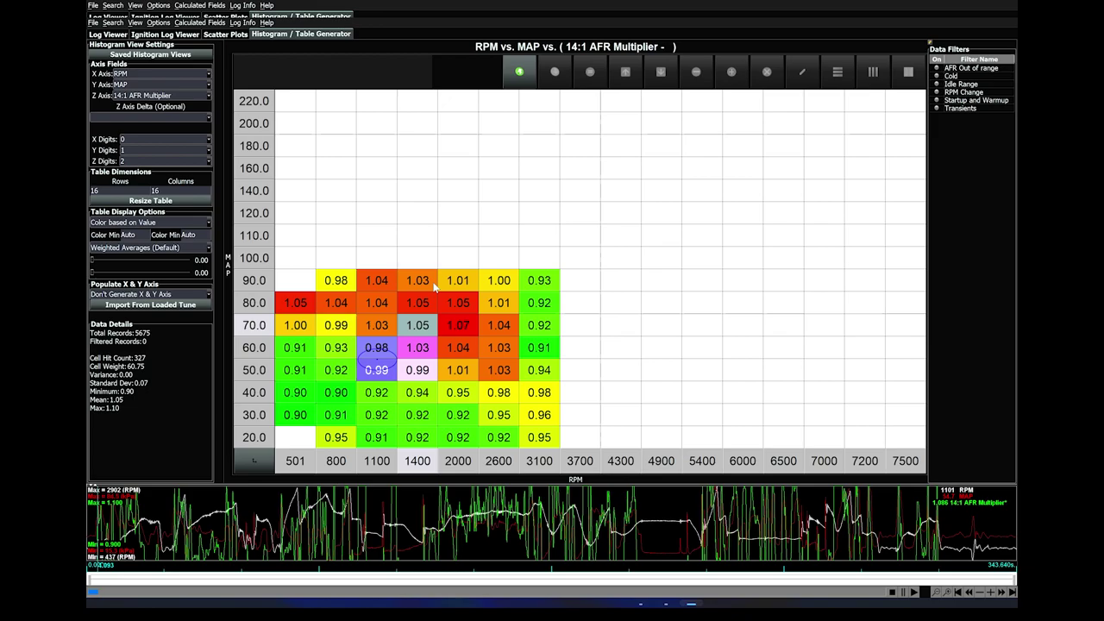
pyautogui.click(420, 304)
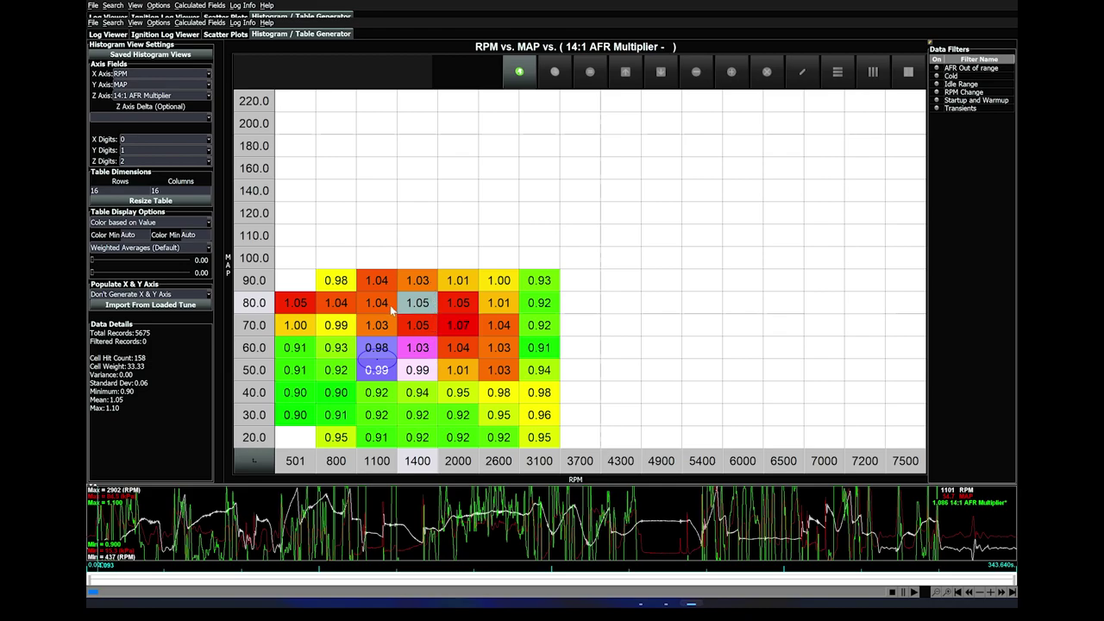
pyautogui.click(392, 311)
pyautogui.click(388, 332)
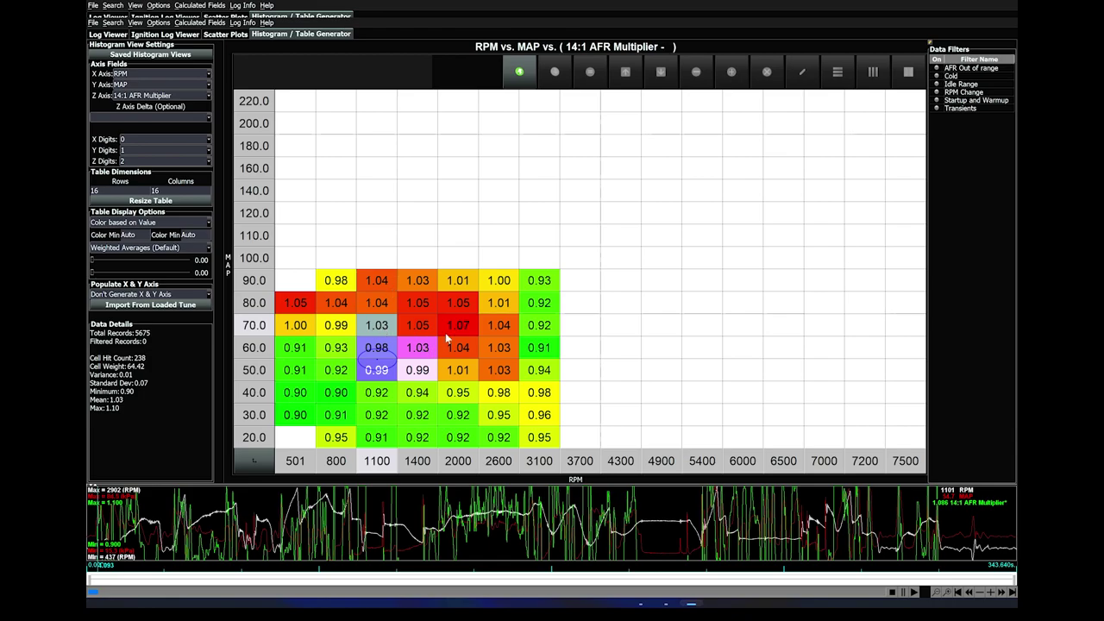
pyautogui.click(426, 422)
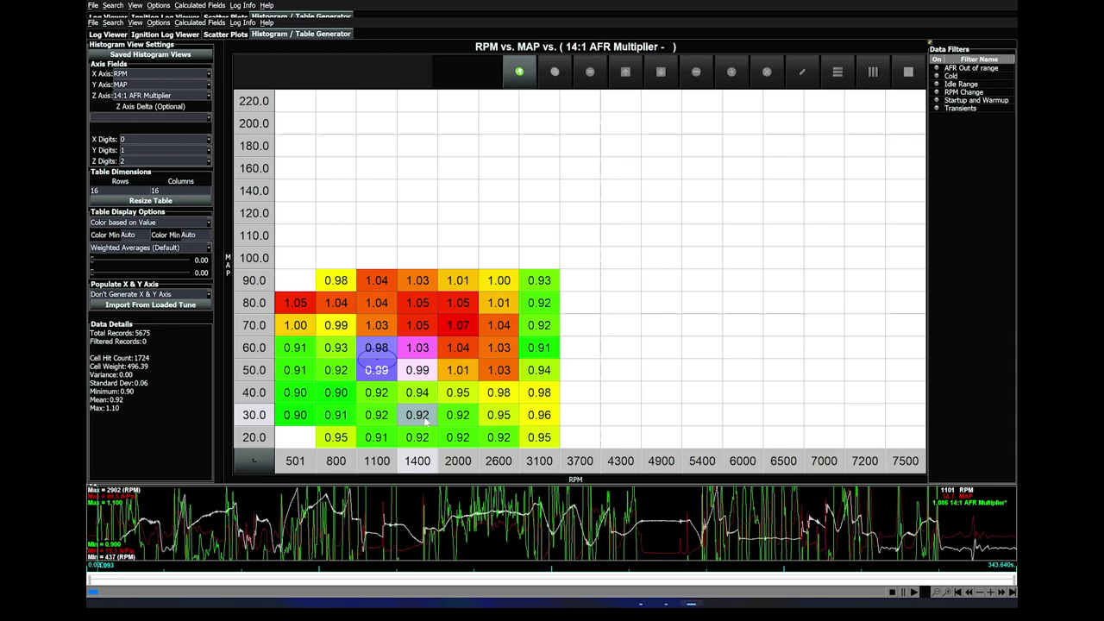
pyautogui.press('Up')
pyautogui.press('Up')
pyautogui.press('Up')
pyautogui.press('Up')
pyautogui.press('Up')
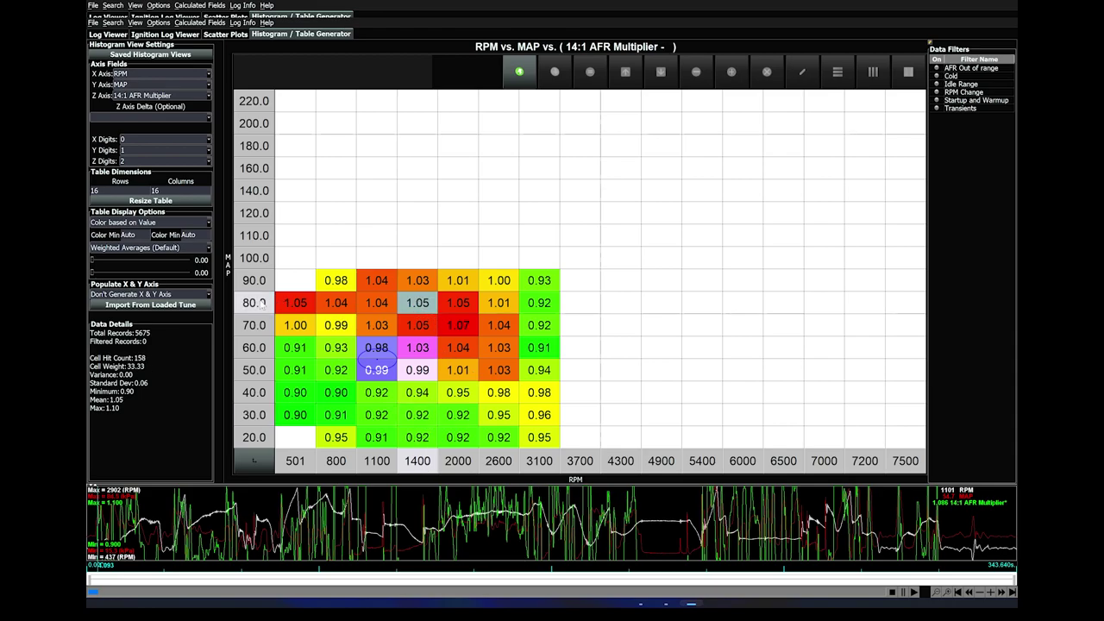
# Step: In TunerStudio's VE table, dismiss the rpm prompt, then select and clear the 1250–2000 rpm, 70–90 kPa block
pyautogui.moveTo(666, 603)
pyautogui.click(648, 529)
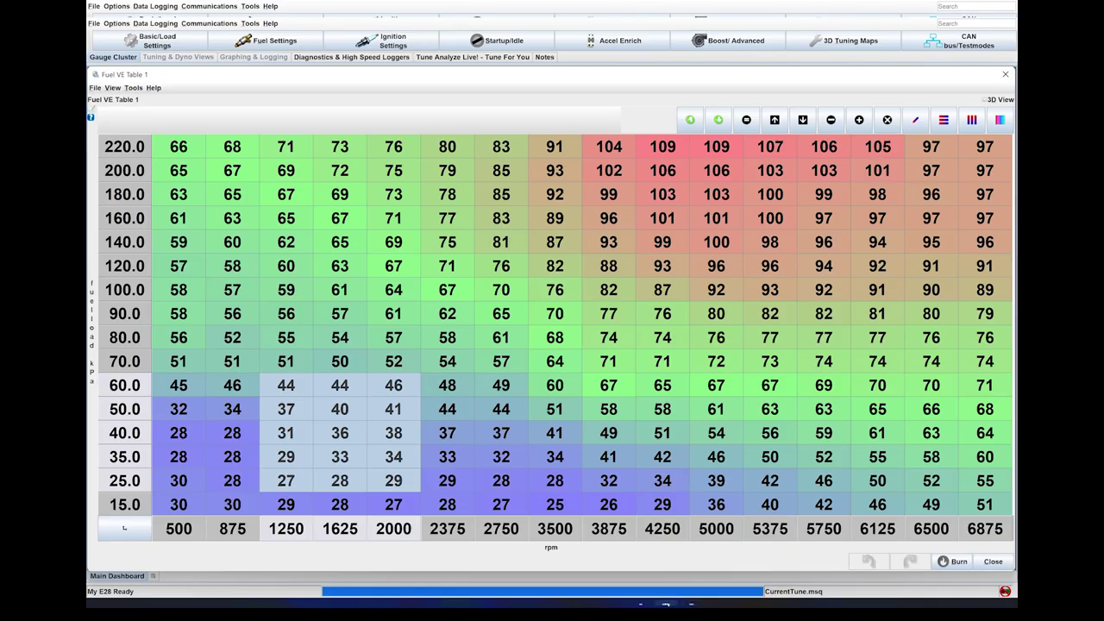
pyautogui.click(343, 523)
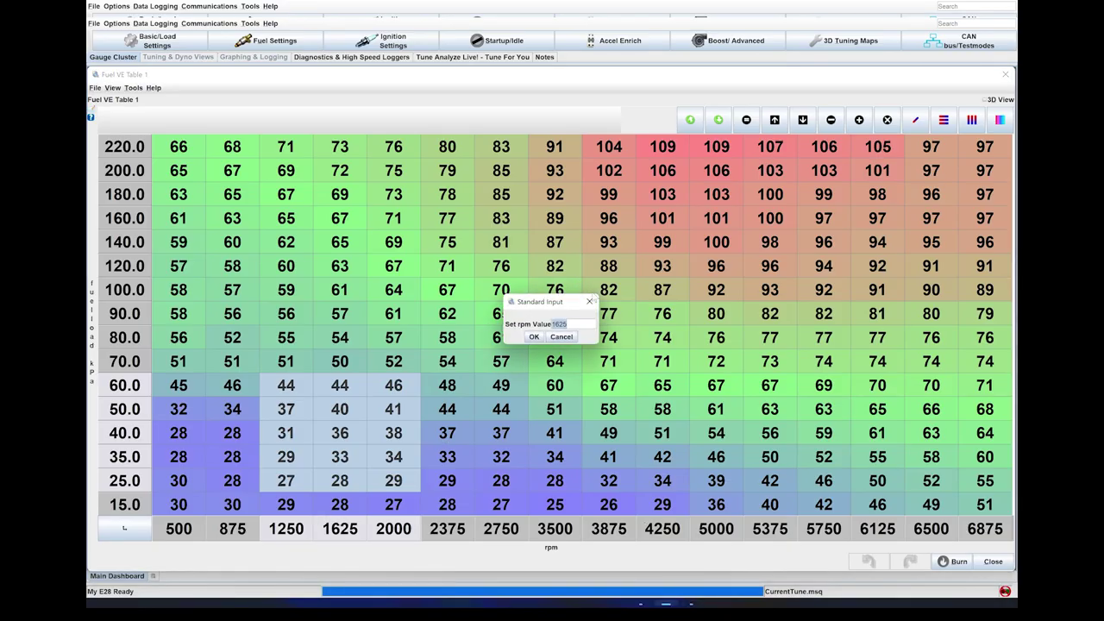
pyautogui.click(589, 301)
pyautogui.click(500, 384)
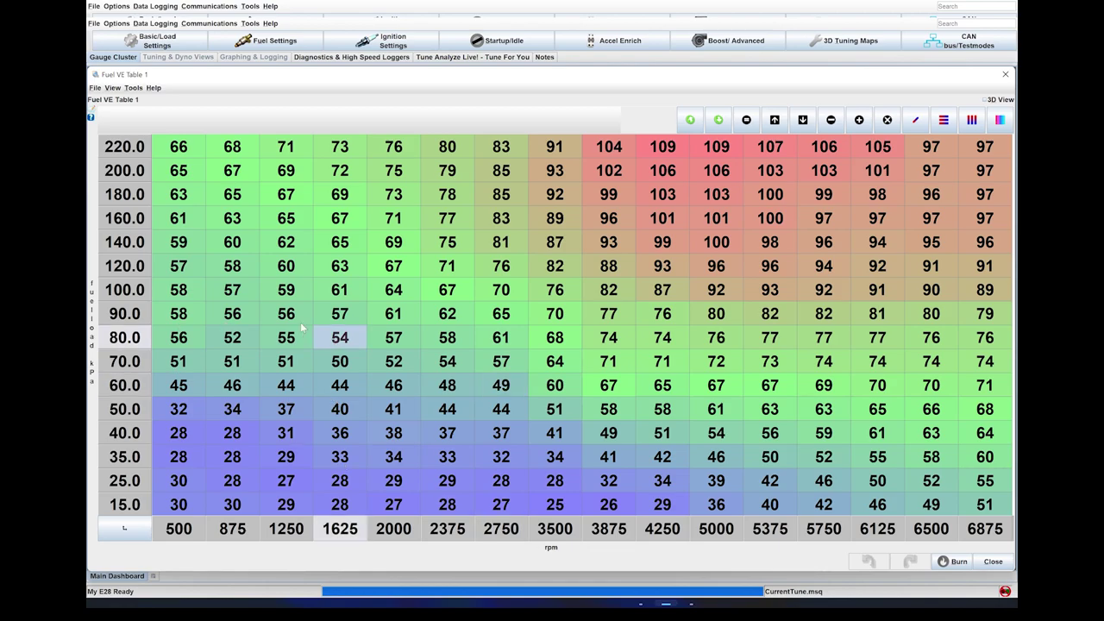
pyautogui.moveTo(302, 326); pyautogui.dragTo(393, 366)
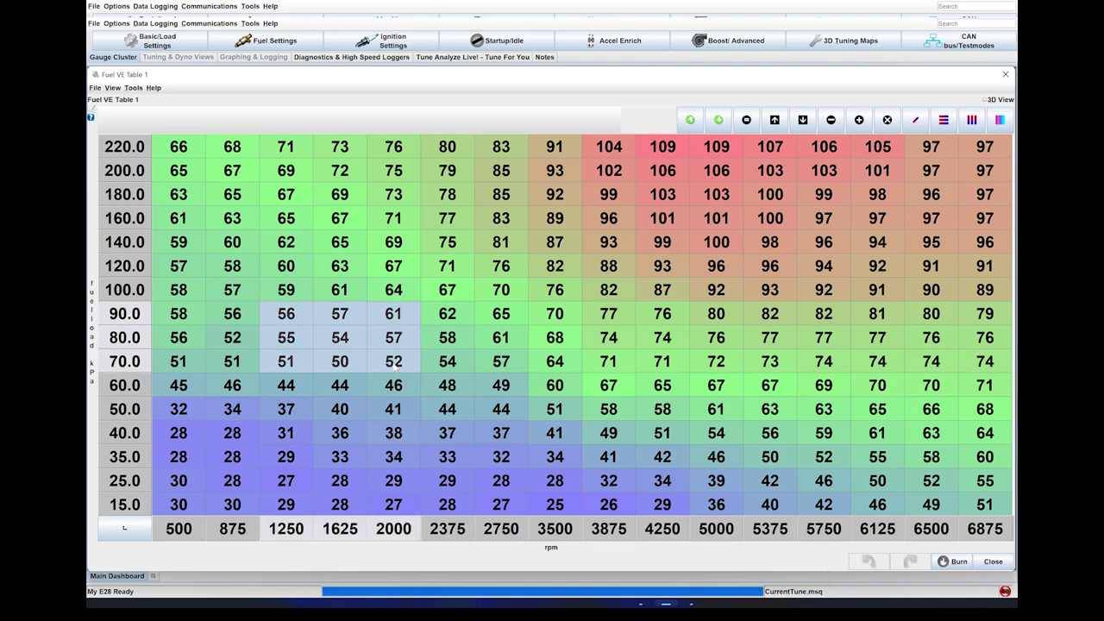
pyautogui.click(337, 366)
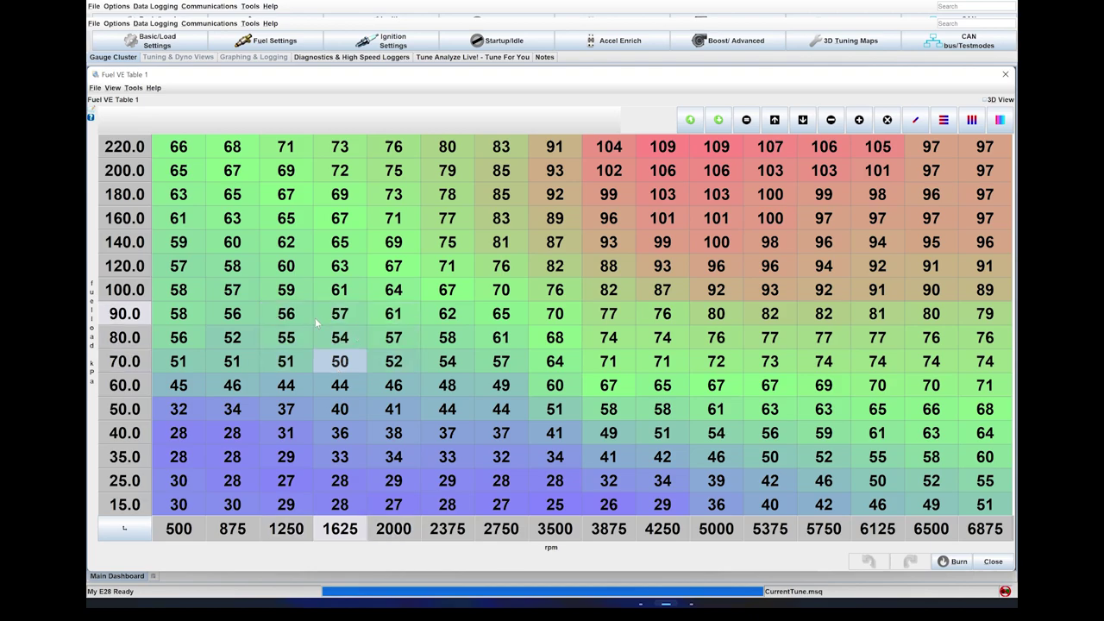
# Step: Check the histogram's 80 kPa row from 501 to 2000 rpm, including the 800 and 2000 rpm cells
pyautogui.hotkey('alt', 'Tab')
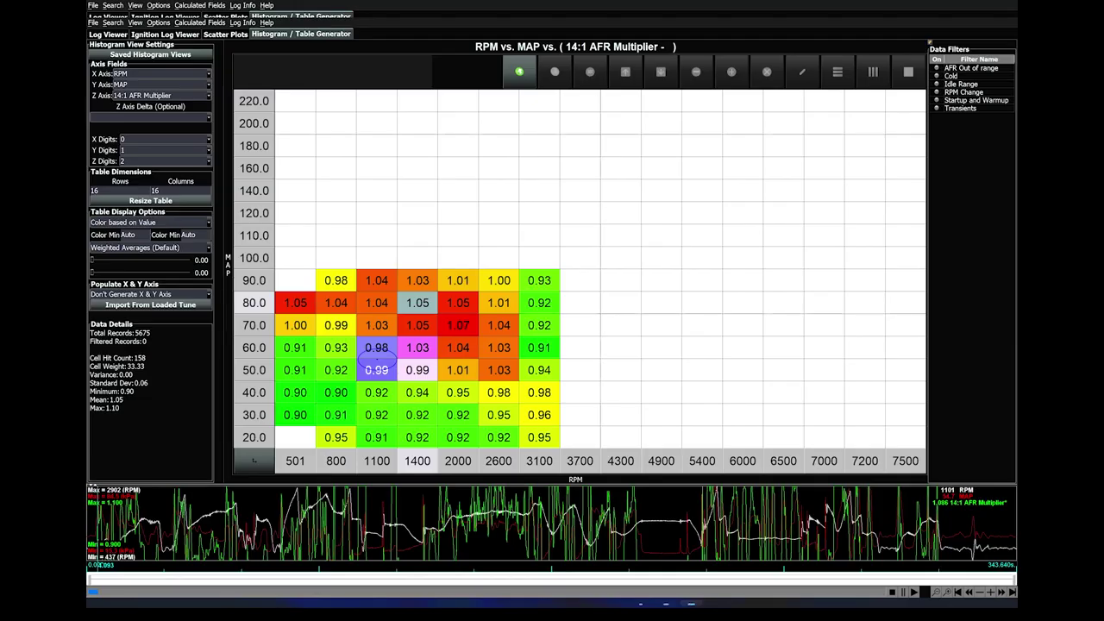
pyautogui.moveTo(303, 306); pyautogui.dragTo(462, 314)
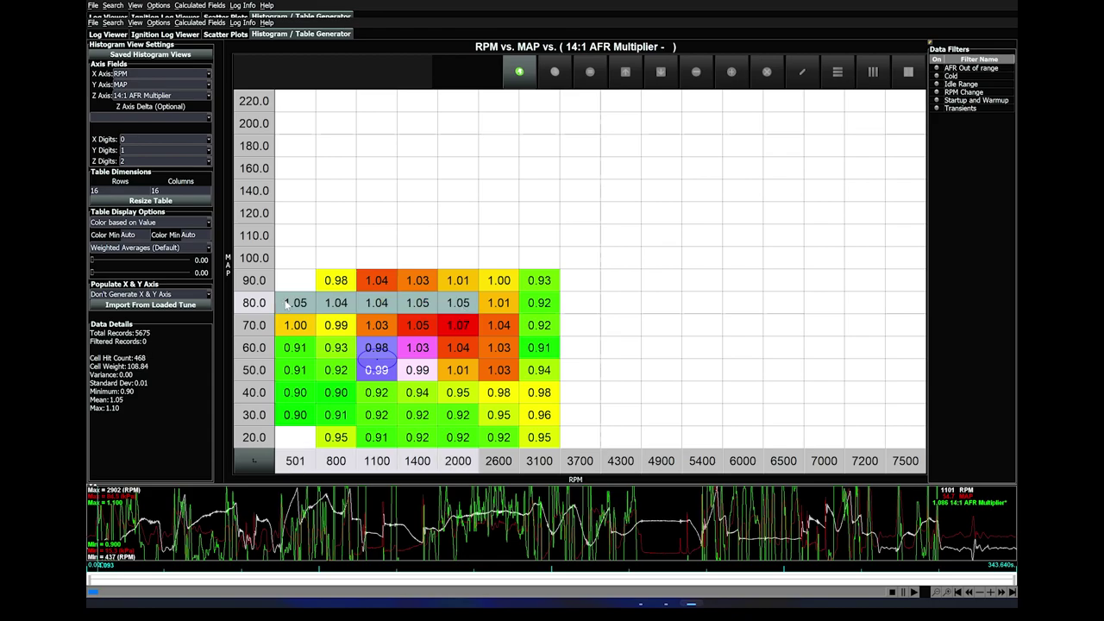
pyautogui.click(335, 303)
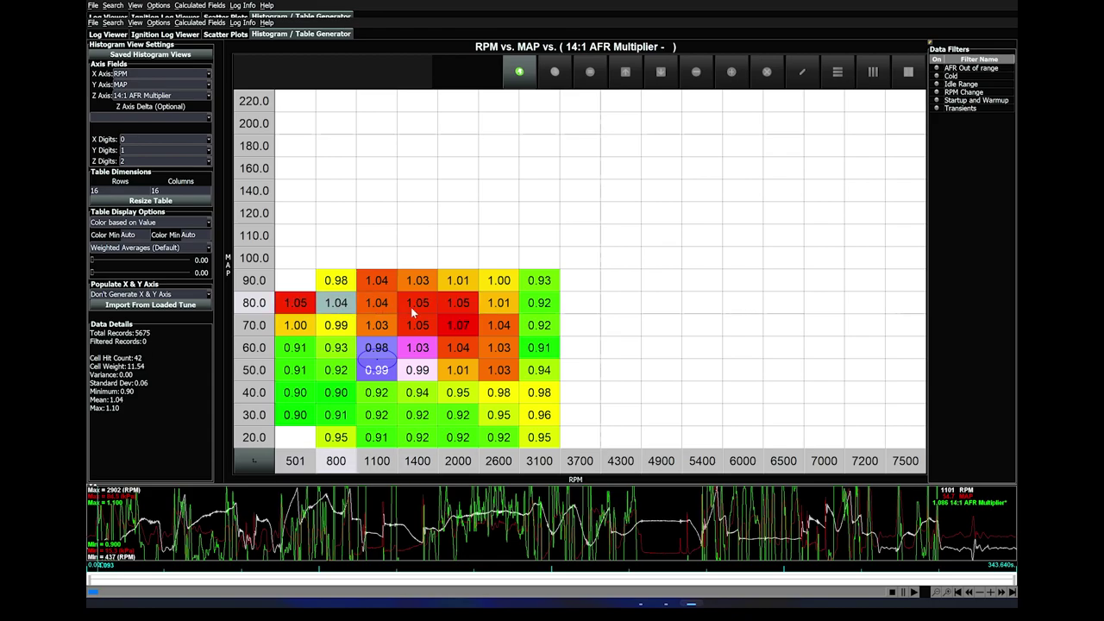
pyautogui.click(452, 307)
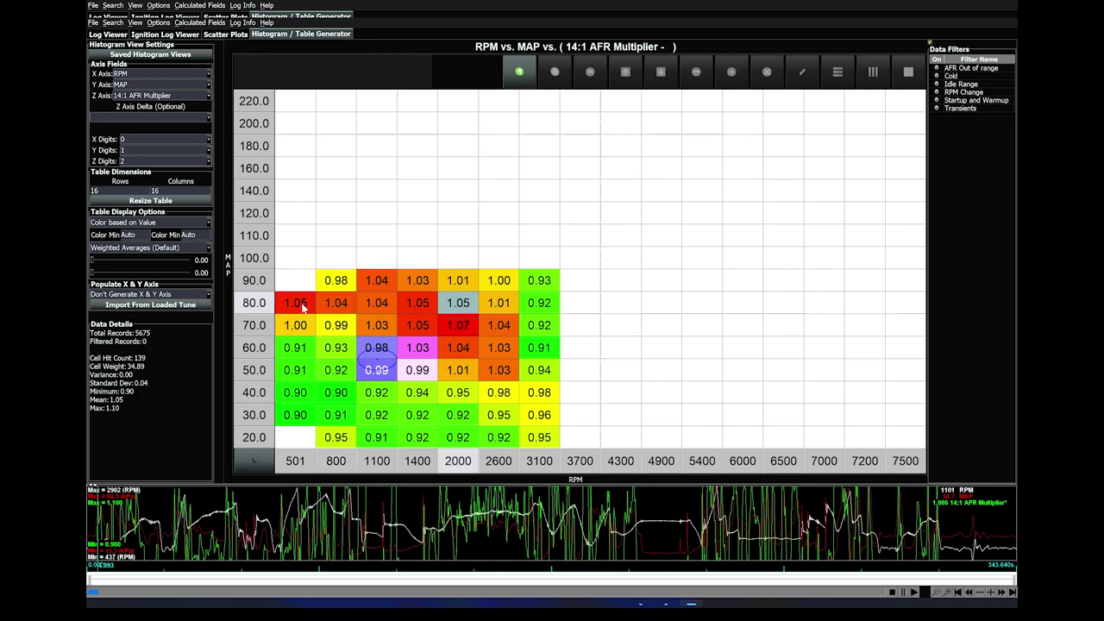
pyautogui.moveTo(305, 309); pyautogui.dragTo(456, 308)
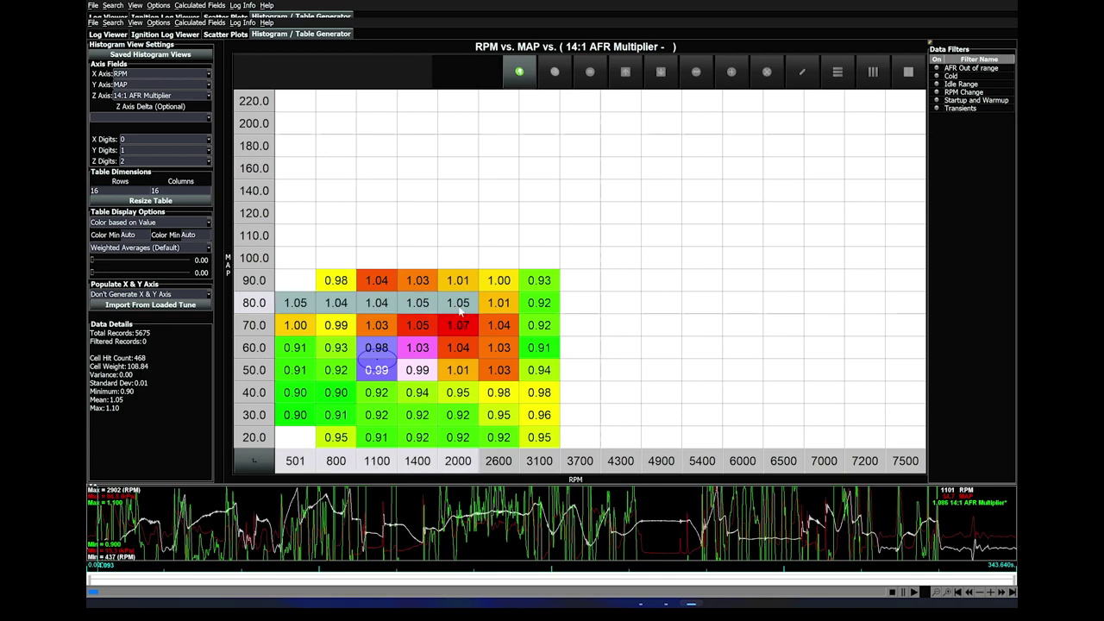
# Step: Scale TunerStudio's 80 kPa VE cells from 500 to 2000 rpm by 1.05
pyautogui.moveTo(666, 605)
pyautogui.click(665, 552)
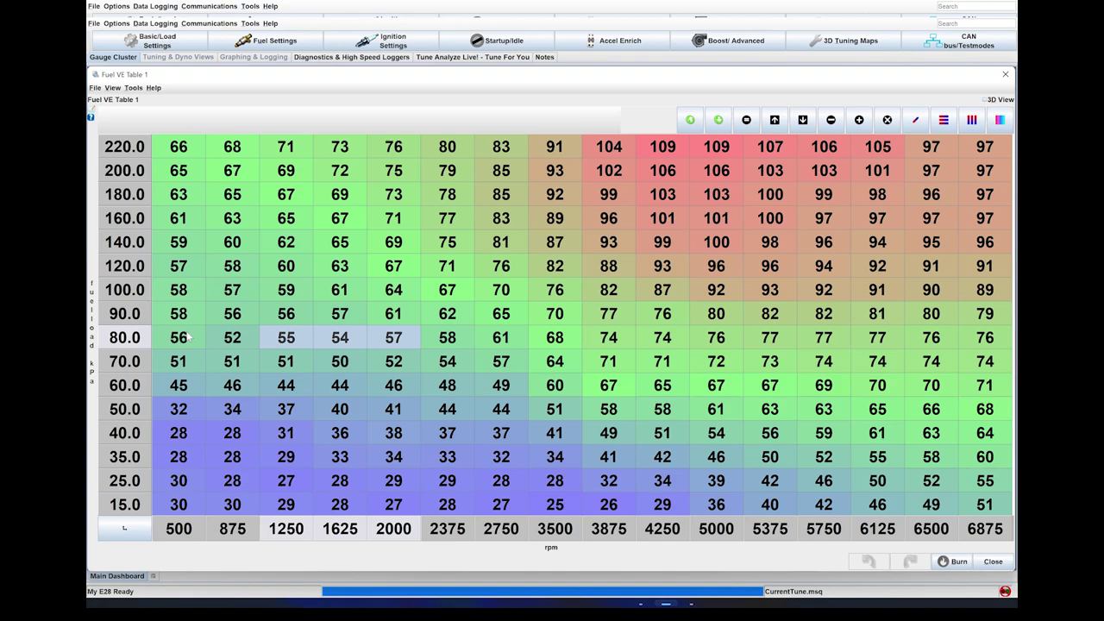
pyautogui.moveTo(200, 345); pyautogui.dragTo(401, 342)
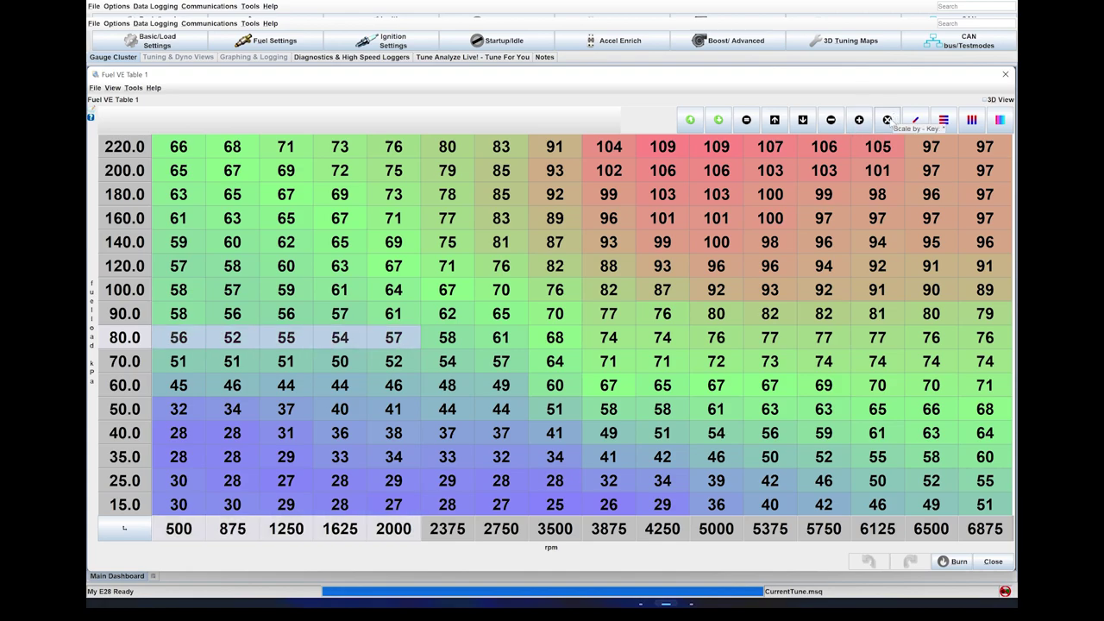
pyautogui.click(888, 123)
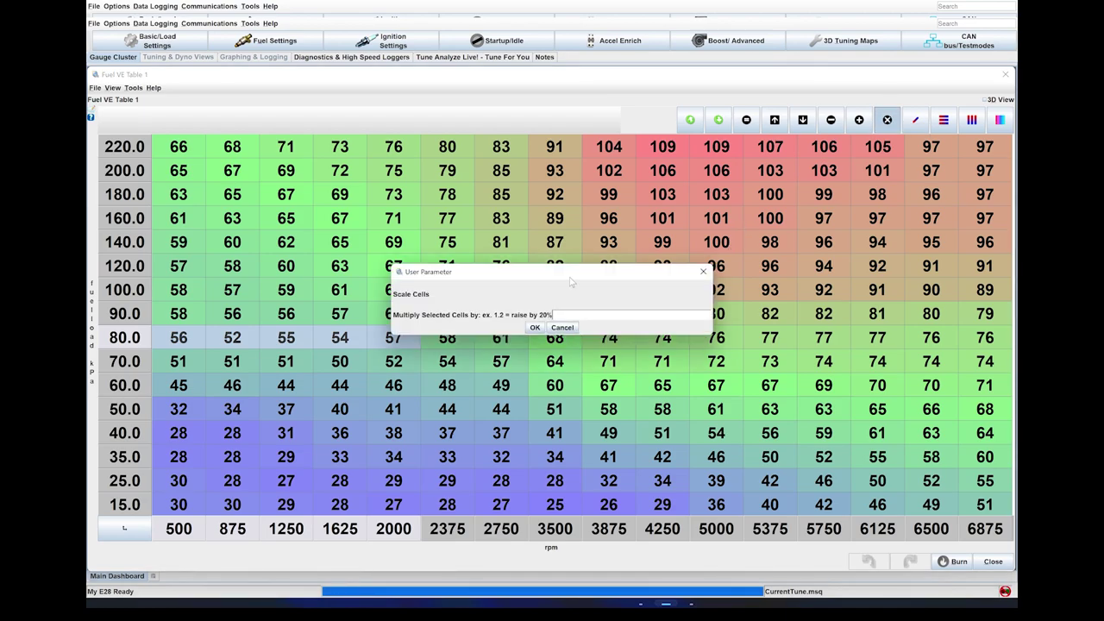
pyautogui.moveTo(569, 276); pyautogui.dragTo(350, 251)
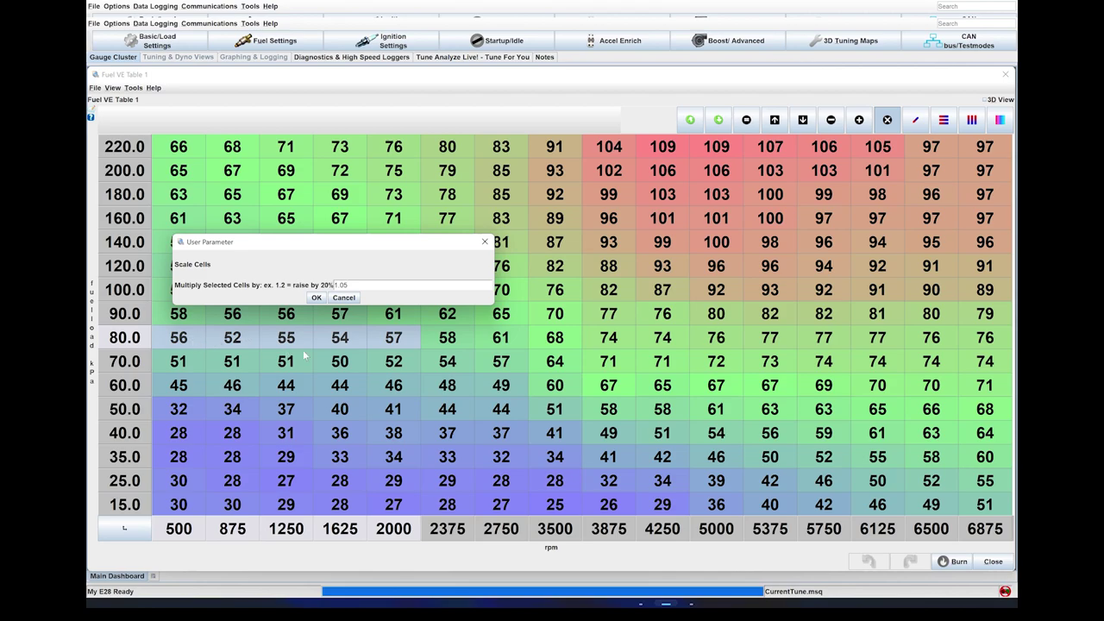
pyautogui.click(315, 297)
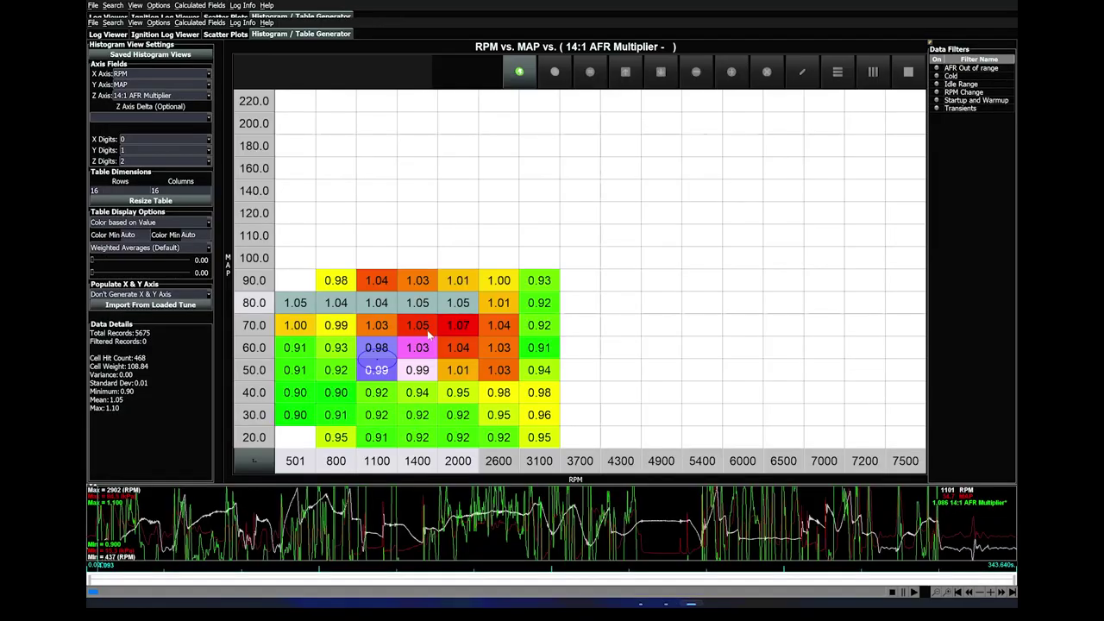
pyautogui.hotkey('alt', 'Tab')
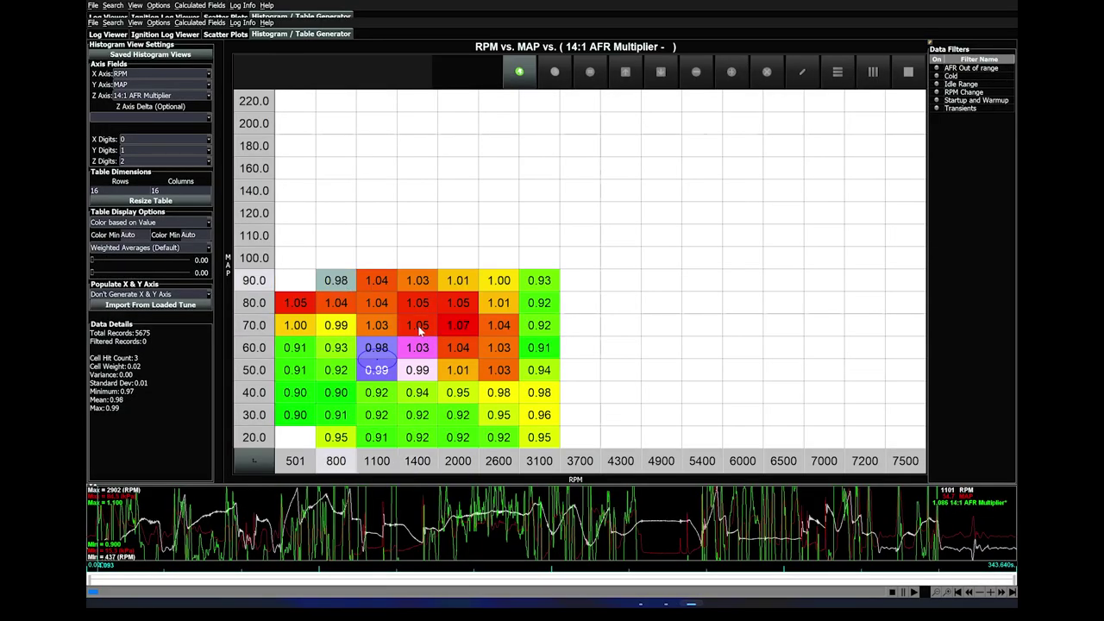
pyautogui.moveTo(691, 603)
pyautogui.click(417, 307)
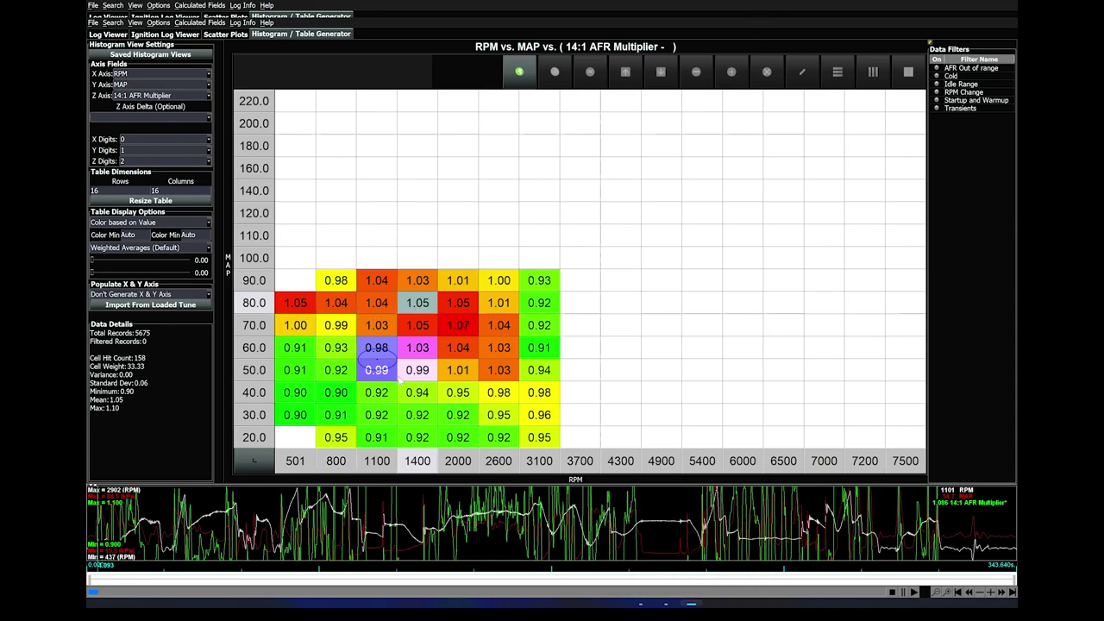
pyautogui.click(665, 604)
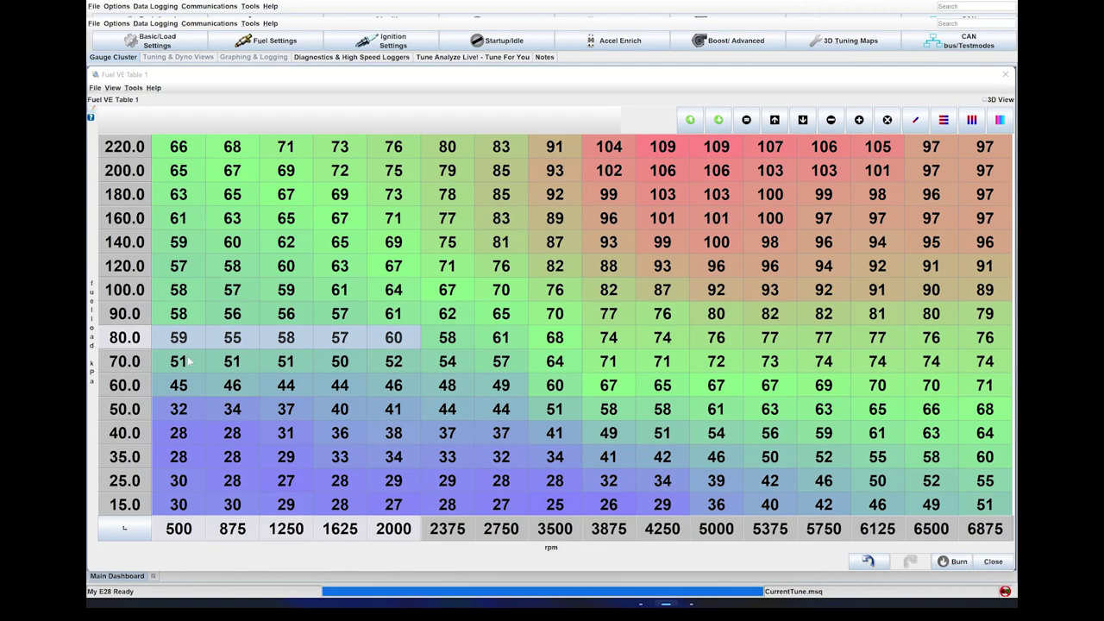
pyautogui.press('F2')
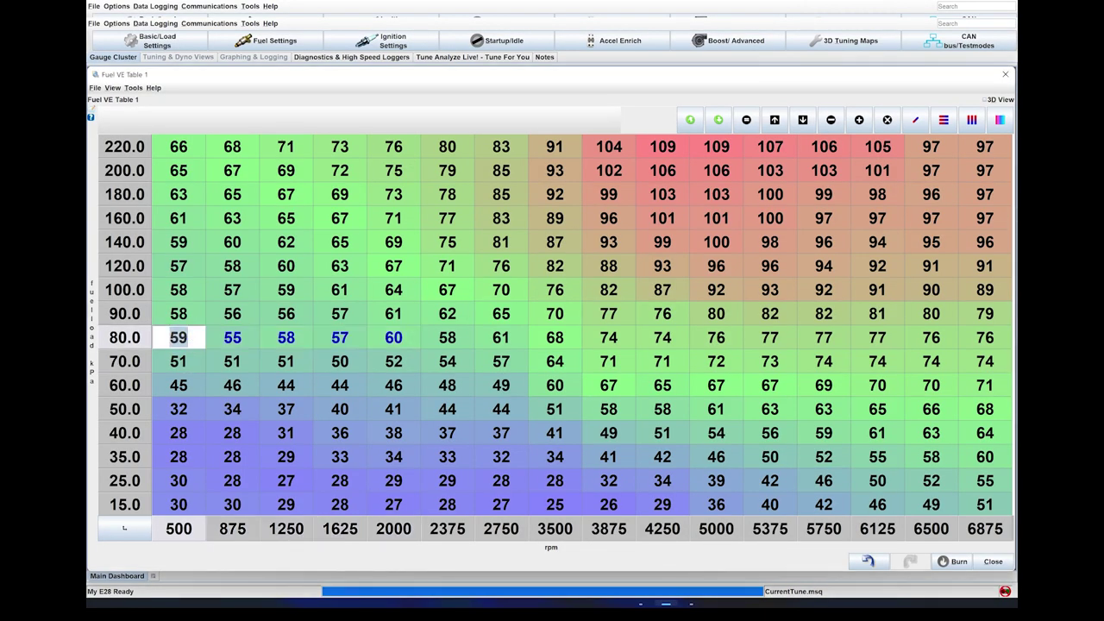
pyautogui.keyDown('shift'); pyautogui.click(404, 343); pyautogui.keyUp('shift')
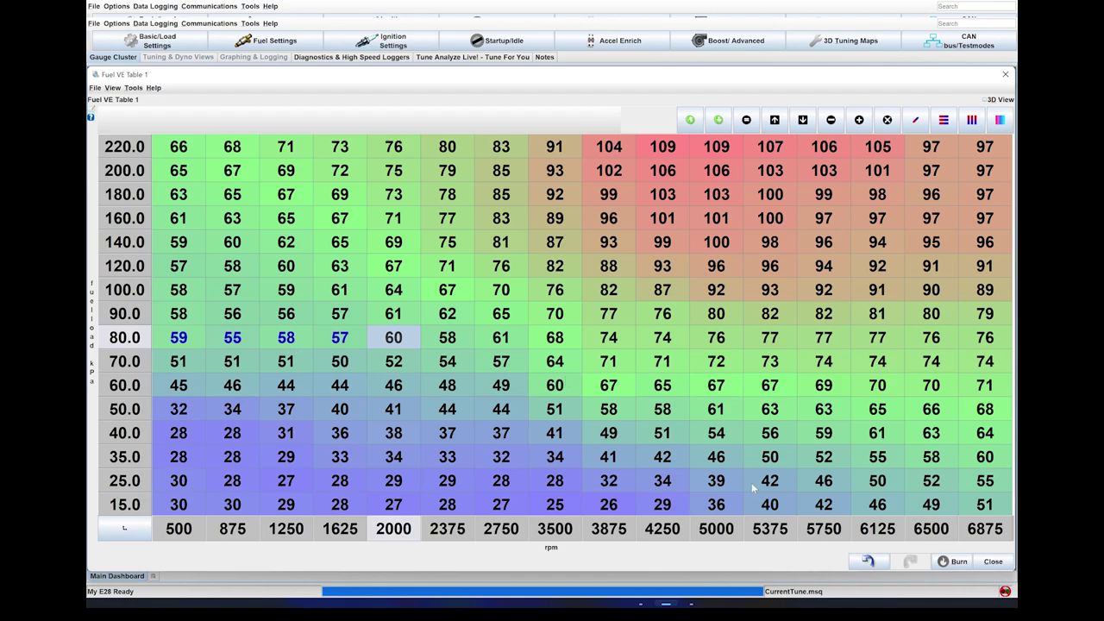
pyautogui.click(692, 604)
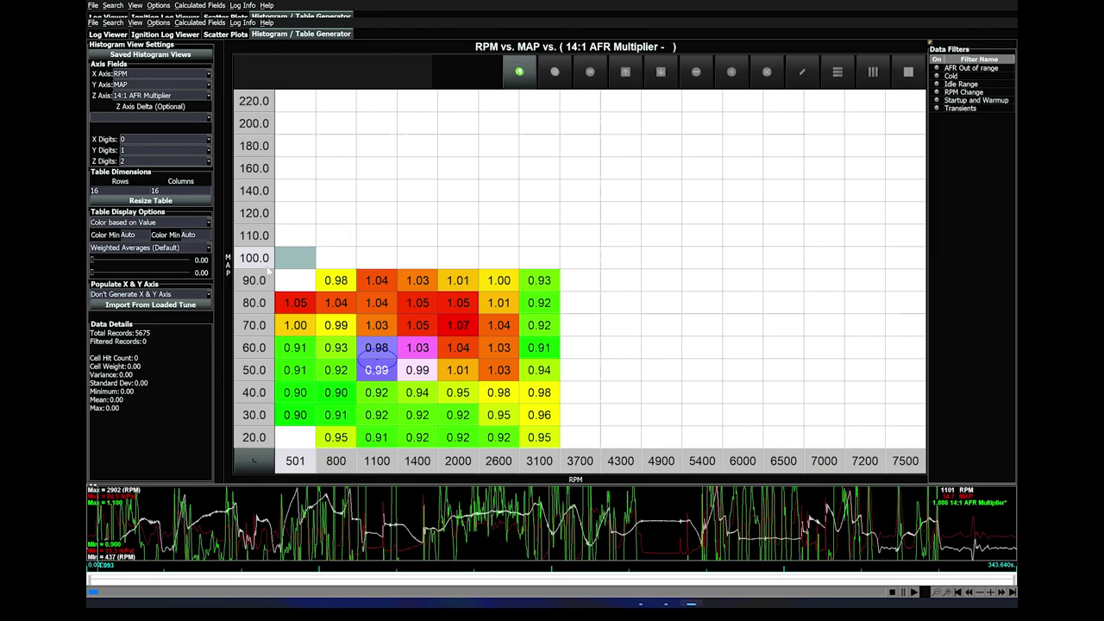
pyautogui.click(296, 281)
pyautogui.click(620, 391)
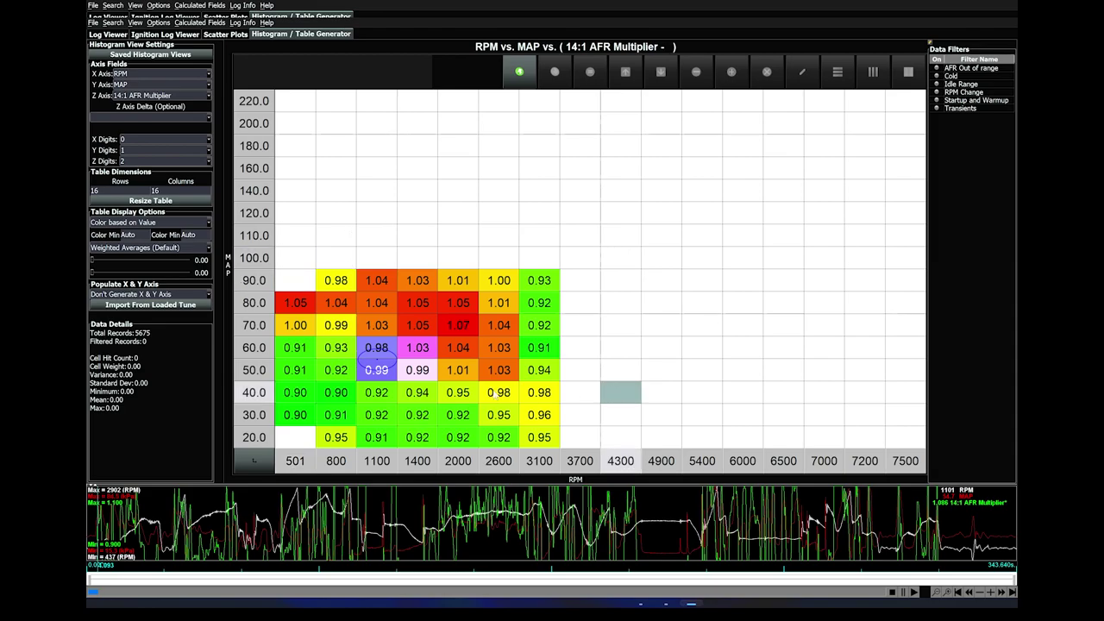
pyautogui.click(295, 280)
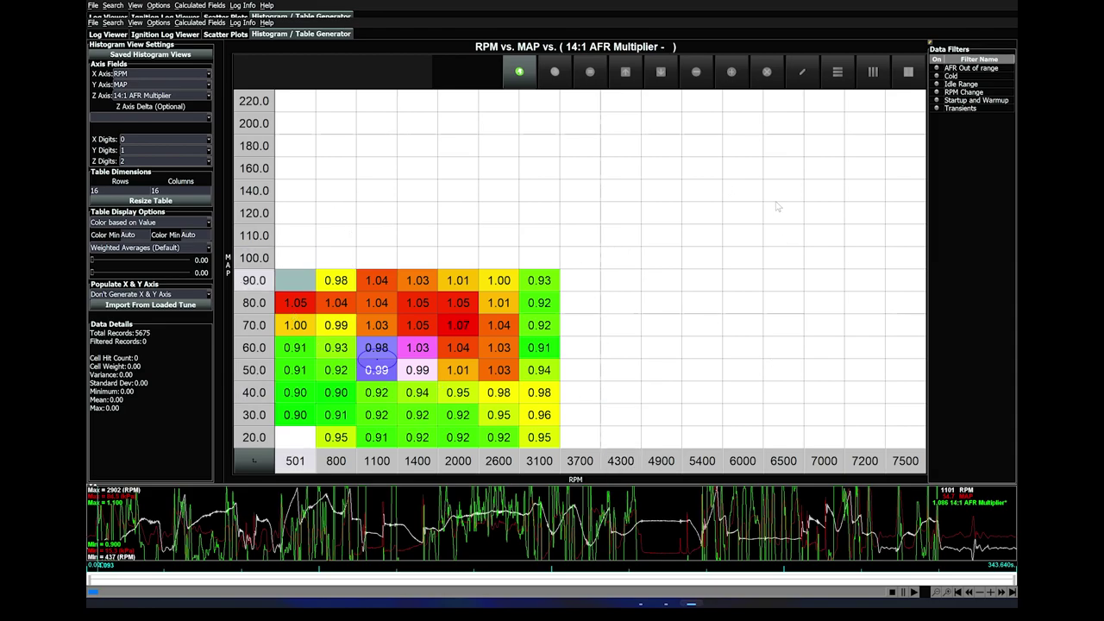